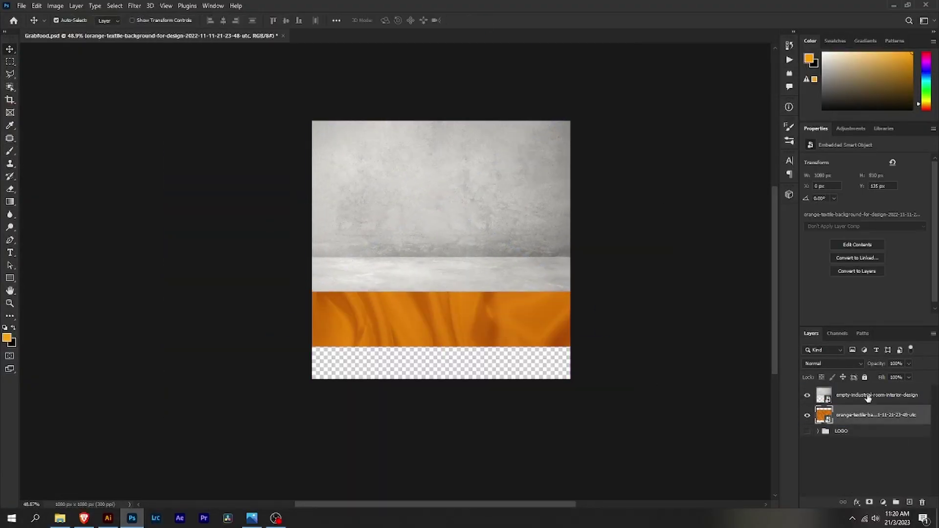
Step: Move the orange fabric layer above the room and place it over the lower canvas
{"action": "left_click_drag", "start_coordinate": [868, 399], "coordinate": [868, 392]}
{"action": "left_click_drag", "start_coordinate": [486, 404], "coordinate": [486, 368]}
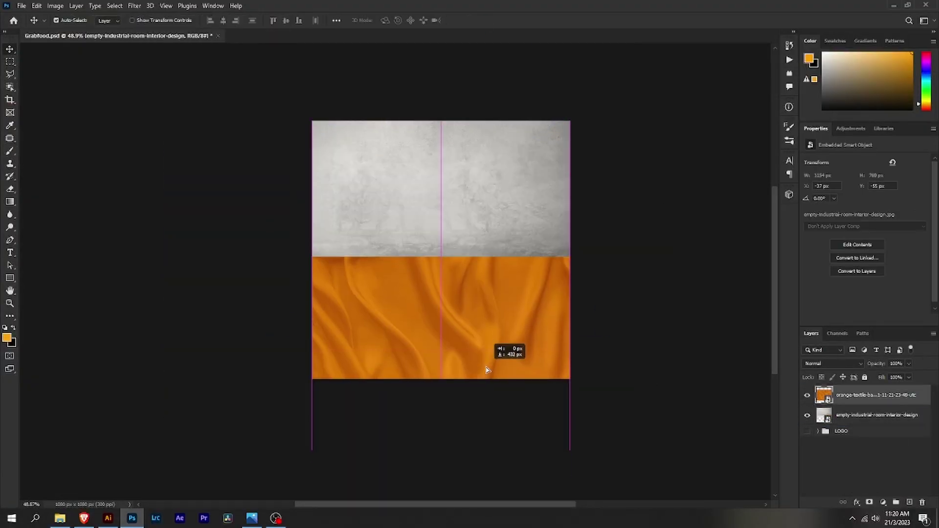
{"action": "key", "text": "ctrl+t"}
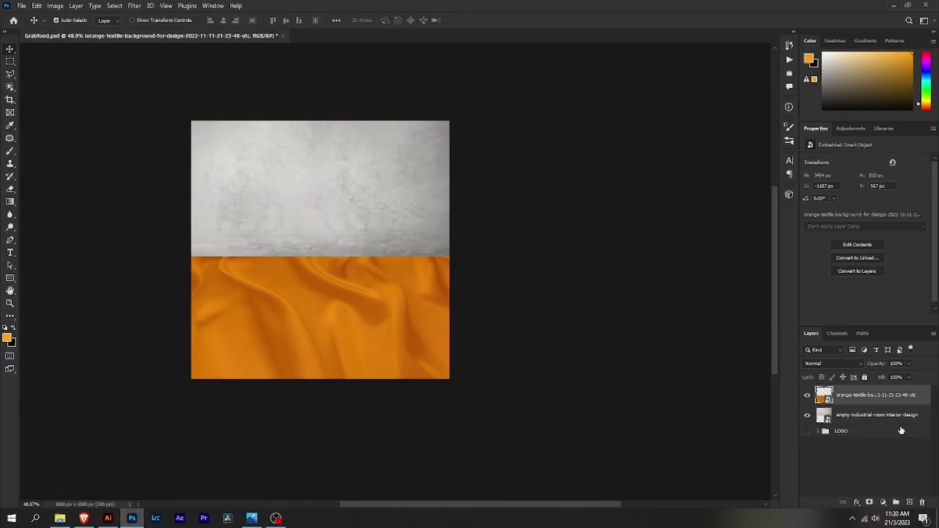
{"action": "left_click", "coordinate": [883, 502]}
Step: Add a clipped black Multiply Color Fill and paint its mask to darken the fabric's top edge
{"action": "left_click", "coordinate": [876, 329]}
{"action": "key", "text": "shift+alt+m"}
{"action": "key", "text": "ctrl+i"}
{"action": "key", "text": "d"}
{"action": "key", "text": "b"}
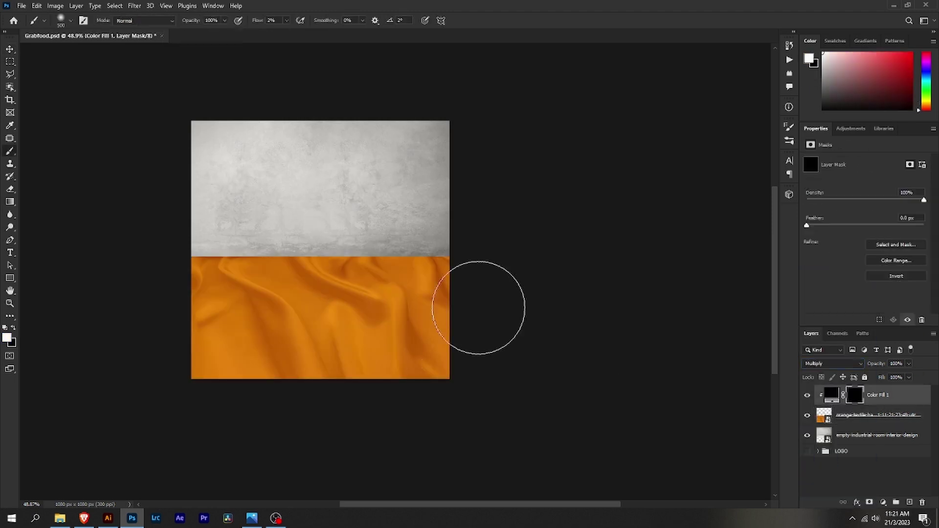
{"action": "left_click_drag", "start_coordinate": [244, 228], "coordinate": [431, 284]}
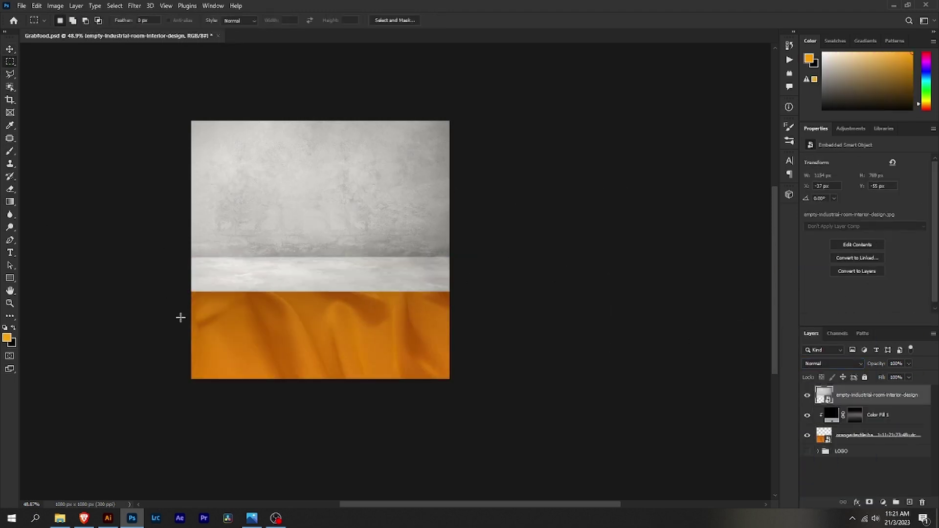
Step: Mask the floor out of the room photo and lower the brush flow for the shading fill
{"action": "key", "text": "ctrl+t"}
{"action": "left_click_drag", "start_coordinate": [350, 188], "coordinate": [350, 202]}
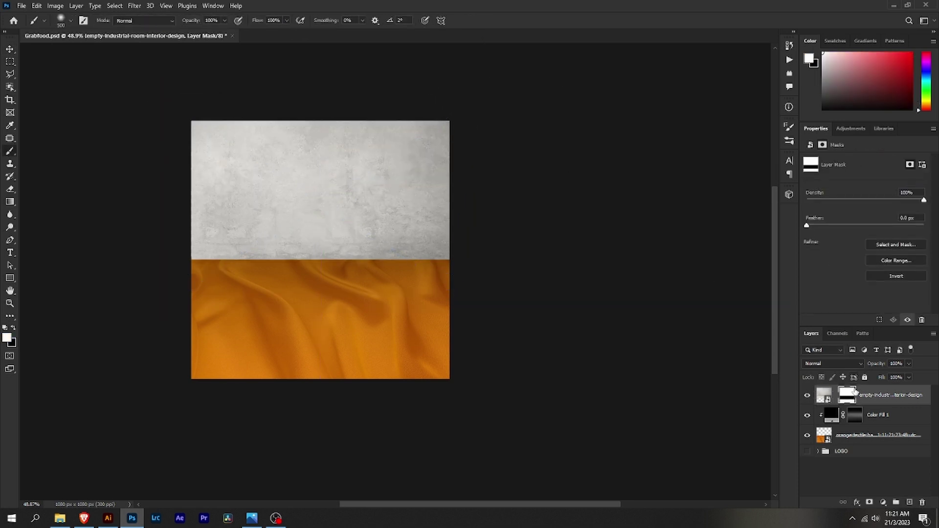
{"action": "left_click", "coordinate": [842, 411]}
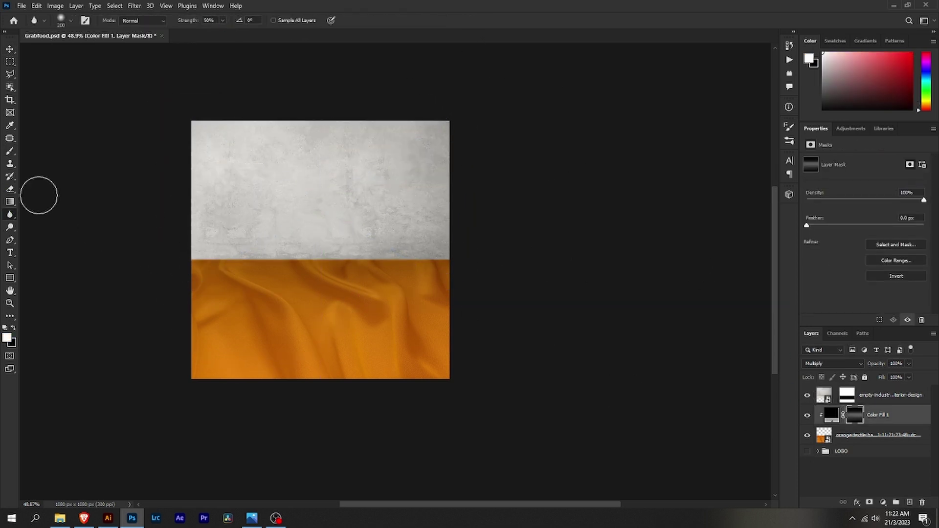
{"action": "left_click_drag", "start_coordinate": [246, 32], "coordinate": [243, 32]}
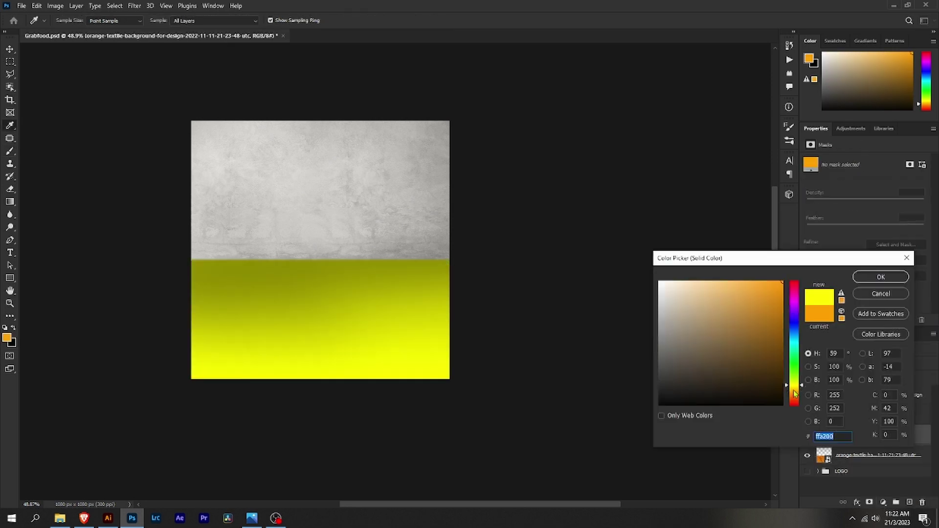
Step: Tint the fabric deeper red-orange with an orange Color Fill in Overlay mode
{"action": "left_click", "coordinate": [891, 274]}
{"action": "left_click", "coordinate": [832, 363]}
{"action": "left_click", "coordinate": [812, 383]}
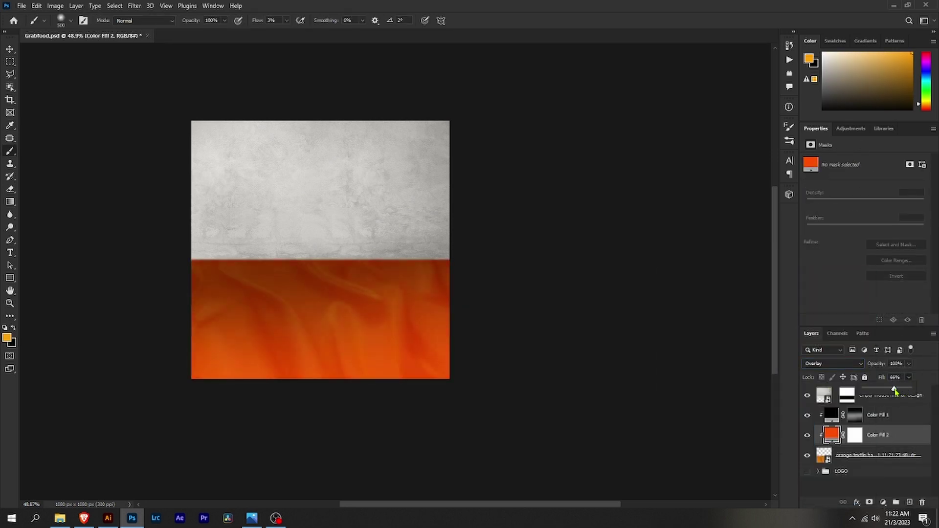
{"action": "scroll", "coordinate": [489, 210], "scroll_direction": "up", "scroll_amount": 3}
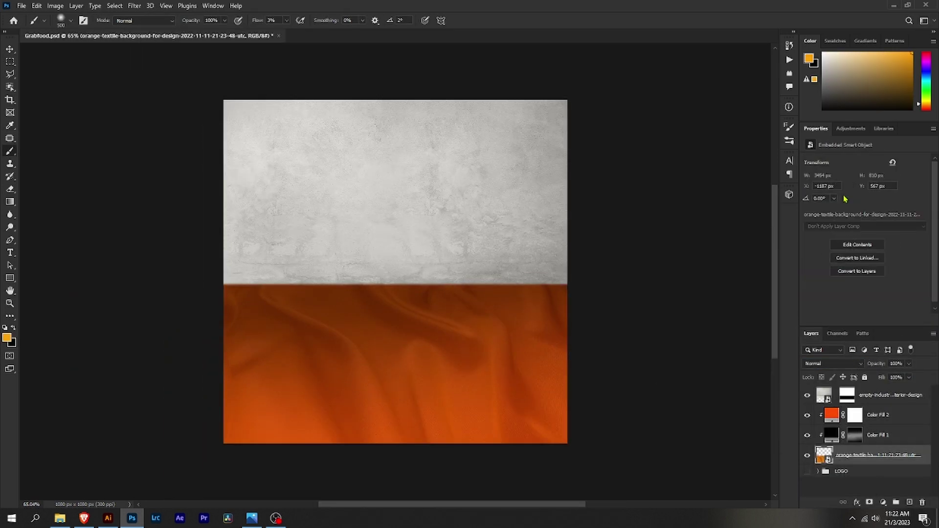
{"action": "left_click", "coordinate": [883, 502]}
Step: Raise the contrast slightly and start the Pen path on the plate's edge
{"action": "left_click", "coordinate": [861, 356]}
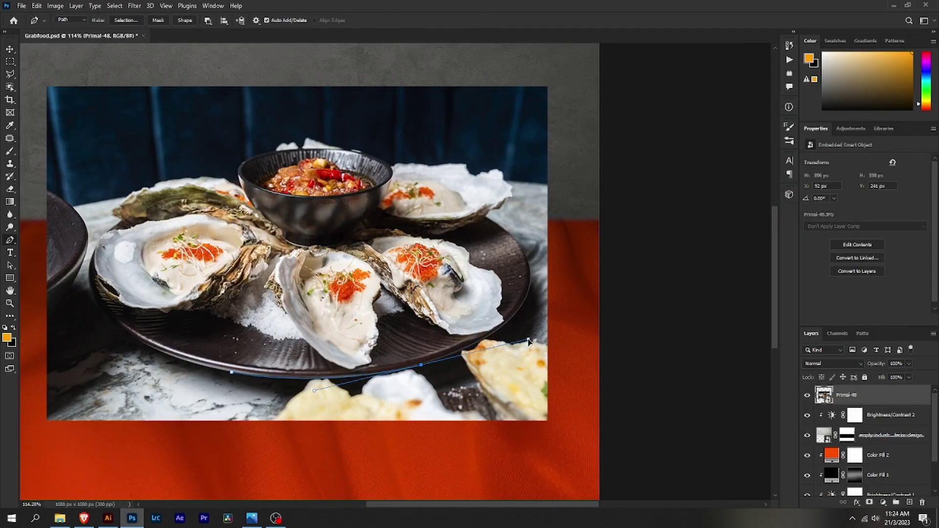
{"action": "left_click", "coordinate": [529, 341]}
{"action": "scroll", "coordinate": [452, 269], "scroll_direction": "up", "scroll_amount": 3}
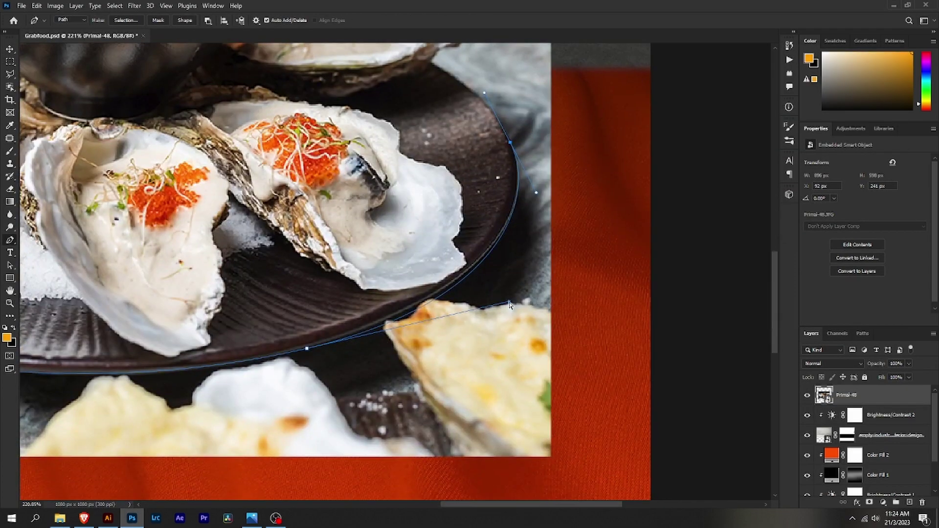
{"action": "scroll", "coordinate": [509, 293], "scroll_direction": "down", "scroll_amount": 2}
{"action": "scroll", "coordinate": [471, 320], "scroll_direction": "up", "scroll_amount": 5}
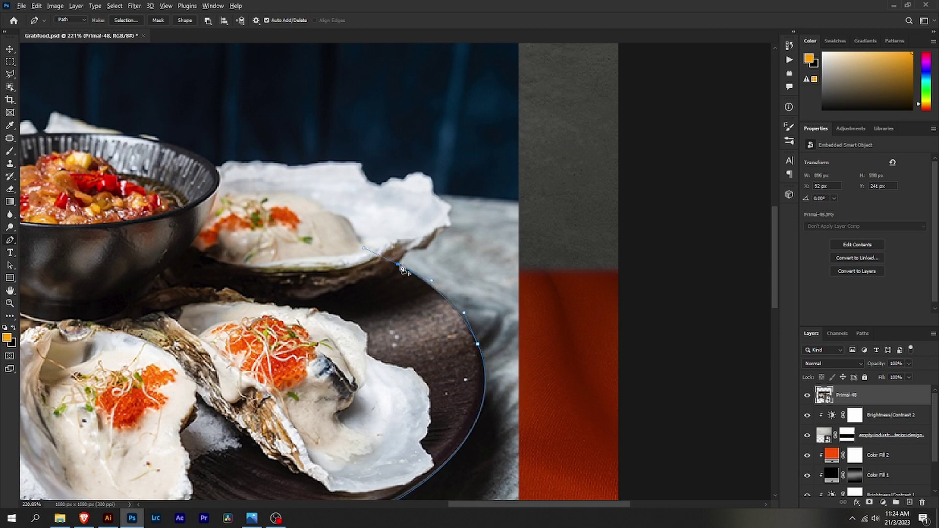
{"action": "scroll", "coordinate": [400, 268], "scroll_direction": "up", "scroll_amount": 3}
Step: Trace the path along the oyster shell edges
{"action": "left_click", "coordinate": [472, 207]}
{"action": "left_click", "coordinate": [490, 198]}
{"action": "scroll", "coordinate": [491, 197], "scroll_direction": "up", "scroll_amount": 1}
{"action": "left_click", "coordinate": [483, 155]}
{"action": "left_click", "coordinate": [470, 149]}
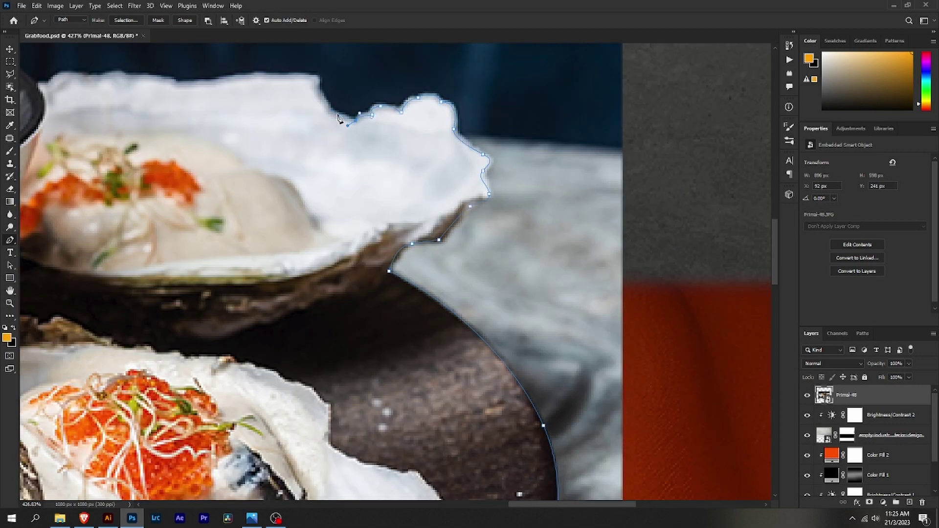
{"action": "scroll", "coordinate": [339, 118], "scroll_direction": "down", "scroll_amount": 1}
{"action": "left_click", "coordinate": [437, 159]}
{"action": "left_click", "coordinate": [416, 165]}
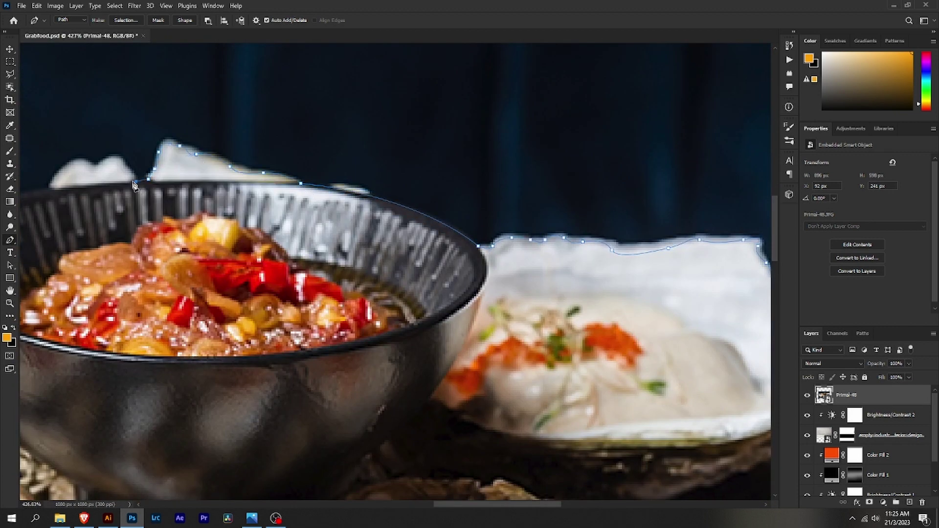
Step: Extend the path around the bowl rim, the left oyster and the plate's left edge
{"action": "mouse_move", "coordinate": [135, 186]}
{"action": "left_mouse_down"}
{"action": "mouse_move", "coordinate": [284, 176]}
{"action": "mouse_move", "coordinate": [522, 83]}
{"action": "left_mouse_up"}
{"action": "left_click_drag", "start_coordinate": [349, 172], "coordinate": [311, 227]}
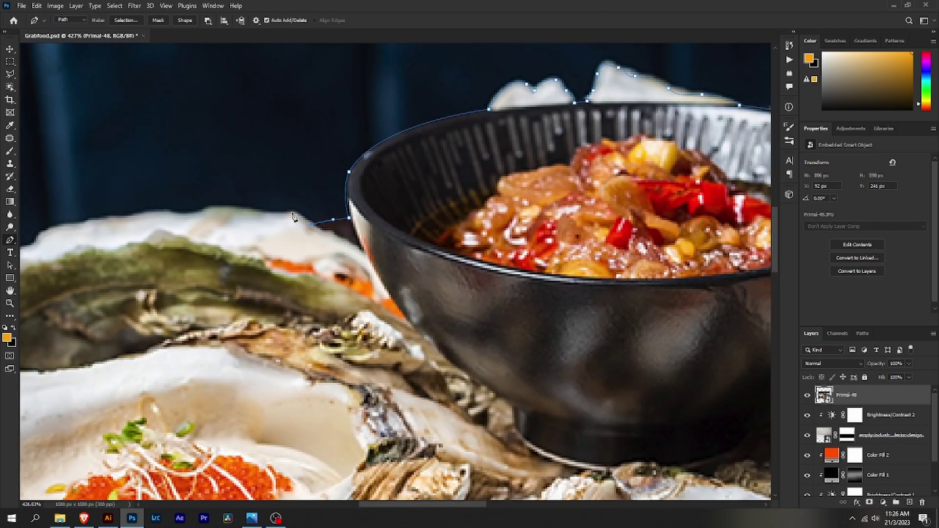
{"action": "left_click_drag", "start_coordinate": [178, 220], "coordinate": [277, 204]}
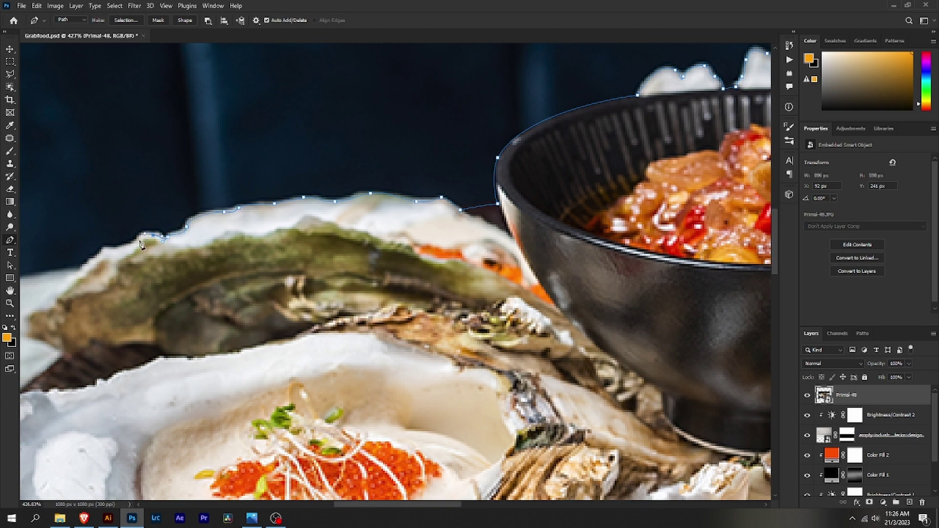
{"action": "scroll", "coordinate": [100, 257], "scroll_direction": "down", "scroll_amount": 10}
{"action": "scroll", "coordinate": [168, 260], "scroll_direction": "up", "scroll_amount": 10}
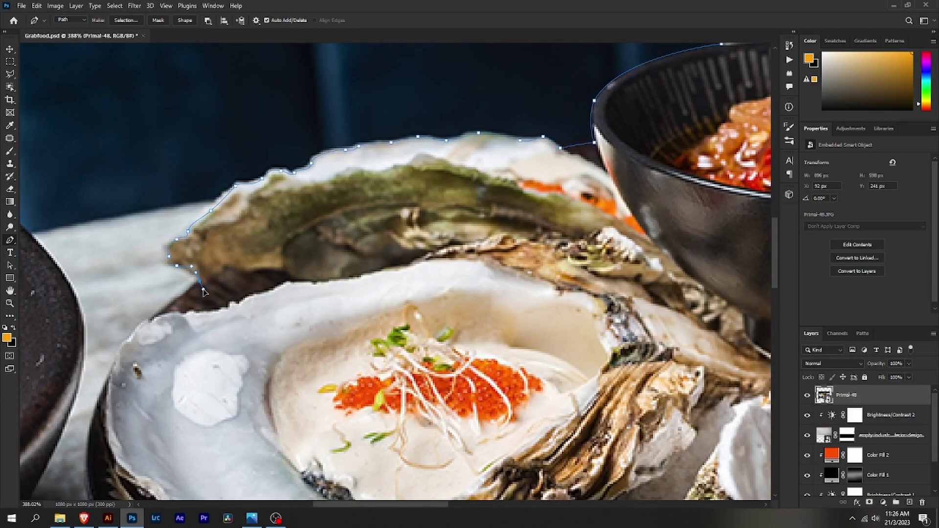
{"action": "left_click_drag", "start_coordinate": [204, 292], "coordinate": [302, 175]}
{"action": "scroll", "coordinate": [282, 194], "scroll_direction": "down", "scroll_amount": 5}
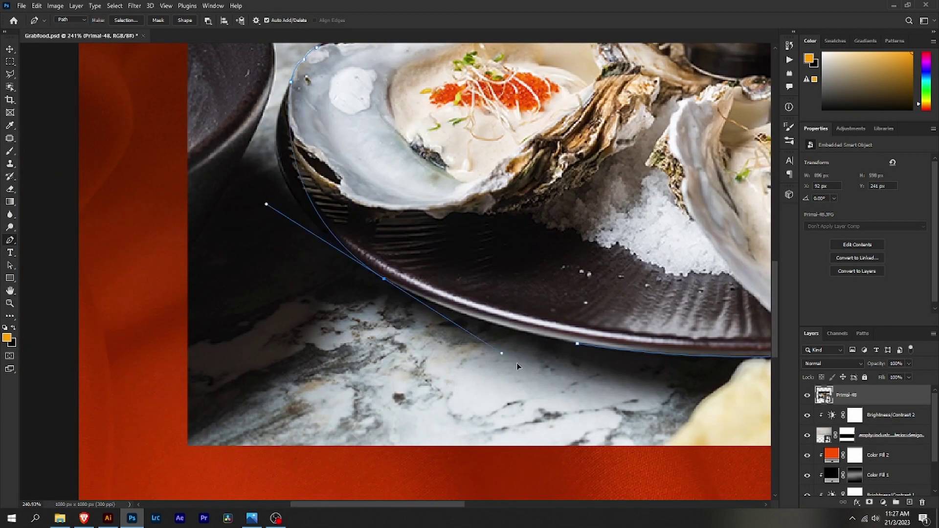
{"action": "left_click_drag", "start_coordinate": [435, 309], "coordinate": [547, 379]}
Step: Turn the path into a selection, mask the oyster photo and tilt the plate about 13 degrees
{"action": "left_click", "coordinate": [126, 20]}
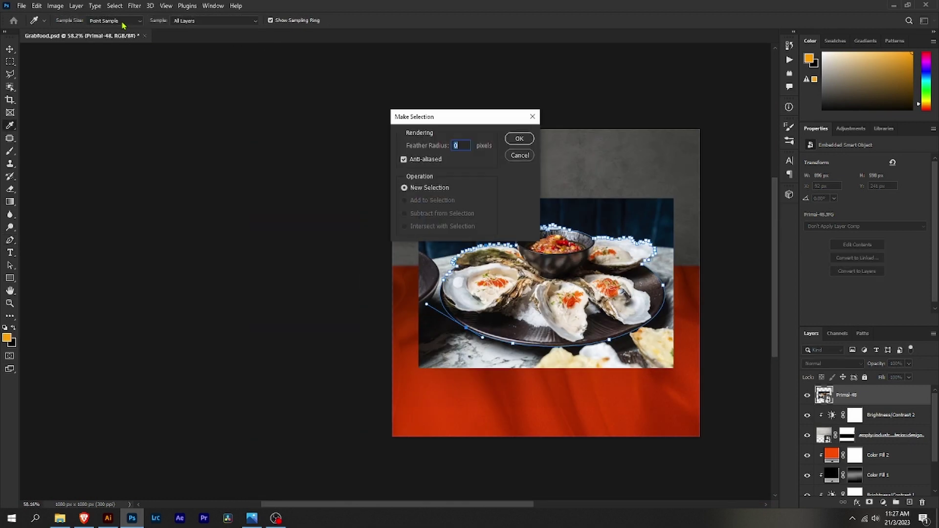
{"action": "key", "text": "Return"}
{"action": "left_click", "coordinate": [869, 502]}
{"action": "key", "text": "ctrl+t"}
{"action": "left_click_drag", "start_coordinate": [614, 289], "coordinate": [612, 260]}
{"action": "left_click", "coordinate": [484, 20]}
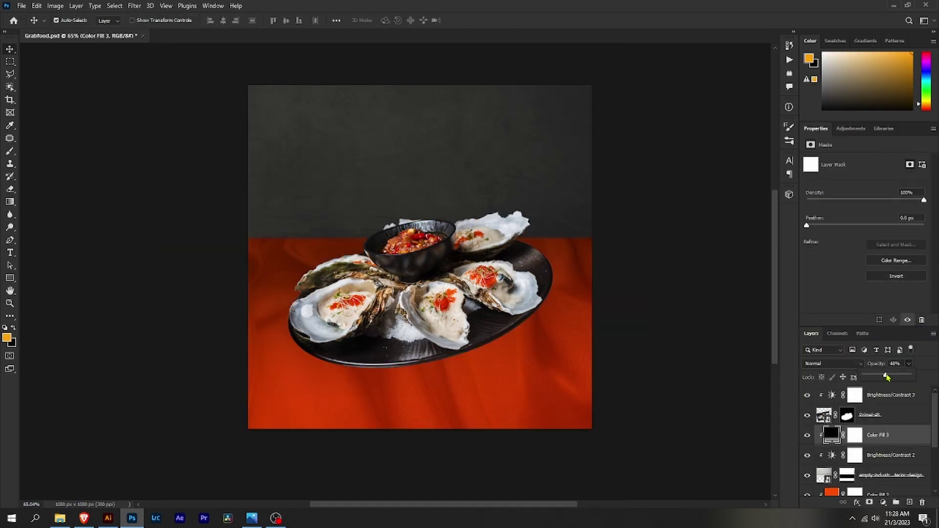
Step: Select the oyster plate layer and set up a large soft brush with slightly higher flow
{"action": "left_click", "coordinate": [887, 420]}
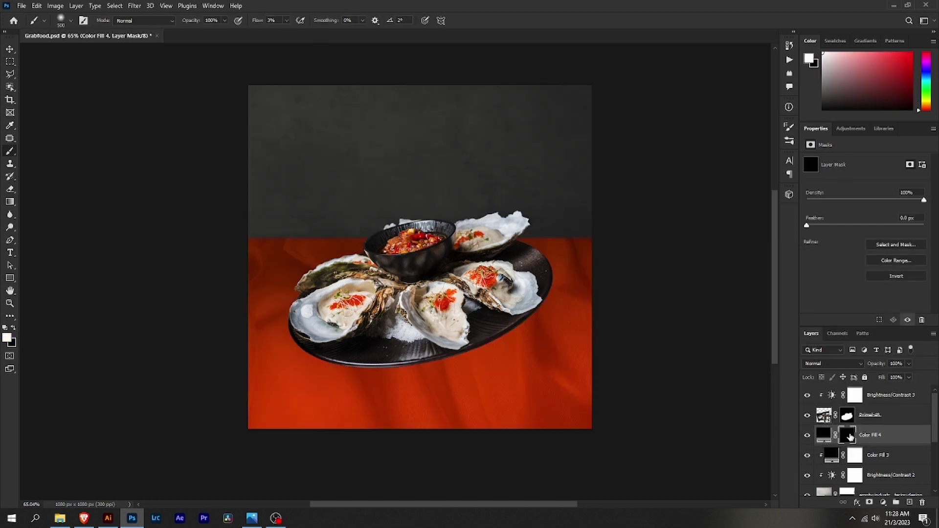
{"action": "right_click", "coordinate": [419, 221]}
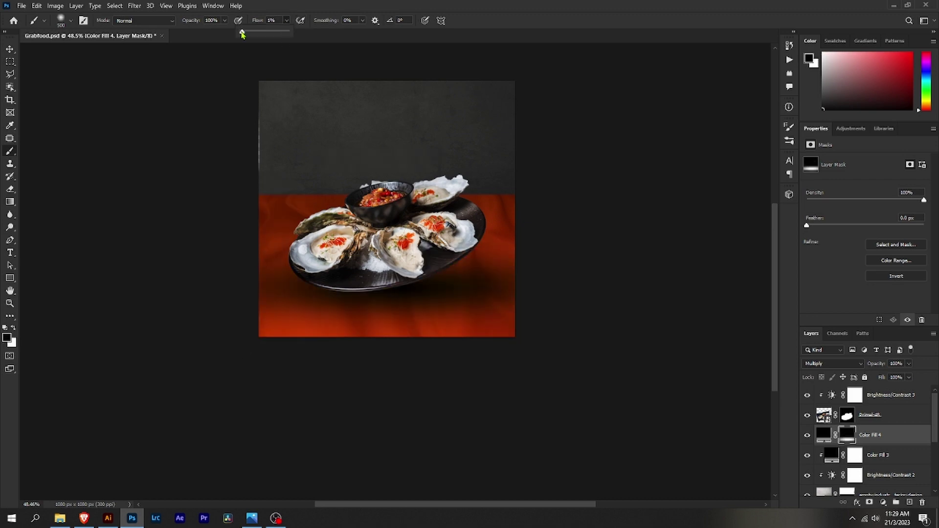
{"action": "left_click_drag", "start_coordinate": [242, 34], "coordinate": [243, 33]}
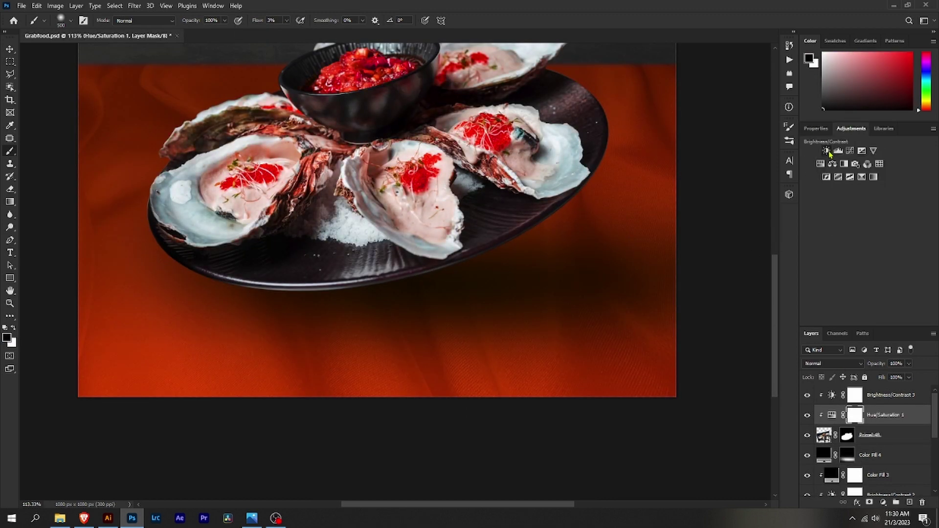
Step: Paint white into the brightness mask and add a black Color Fill layer for the shadow
{"action": "key", "text": "x"}
{"action": "scroll", "coordinate": [199, 303], "scroll_direction": "down", "scroll_amount": 3}
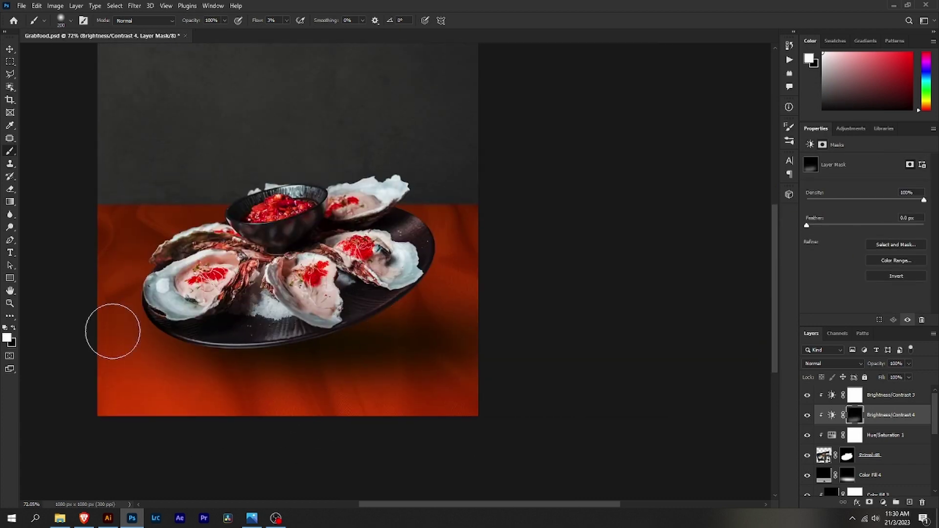
{"action": "left_click_drag", "start_coordinate": [111, 329], "coordinate": [461, 258]}
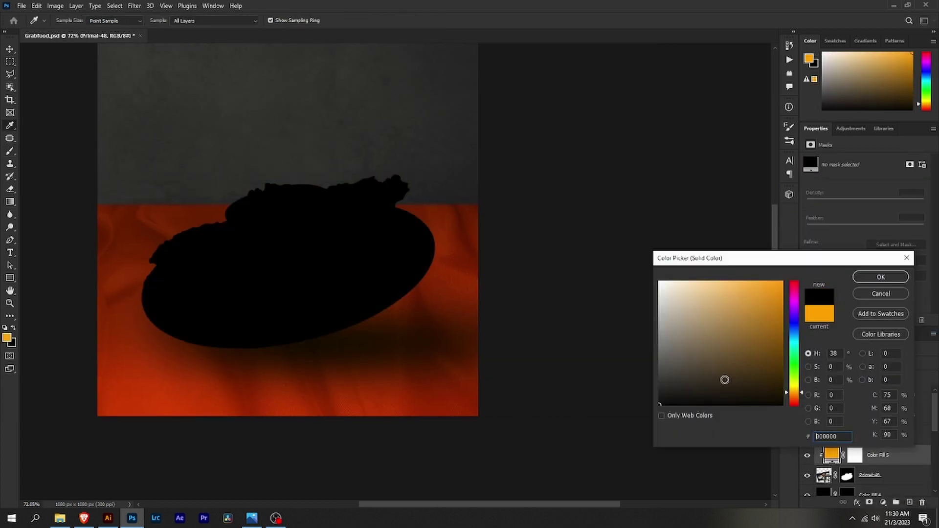
{"action": "left_click", "coordinate": [831, 363]}
{"action": "left_click", "coordinate": [822, 303]}
{"action": "scroll", "coordinate": [388, 355], "scroll_direction": "up", "scroll_amount": 5}
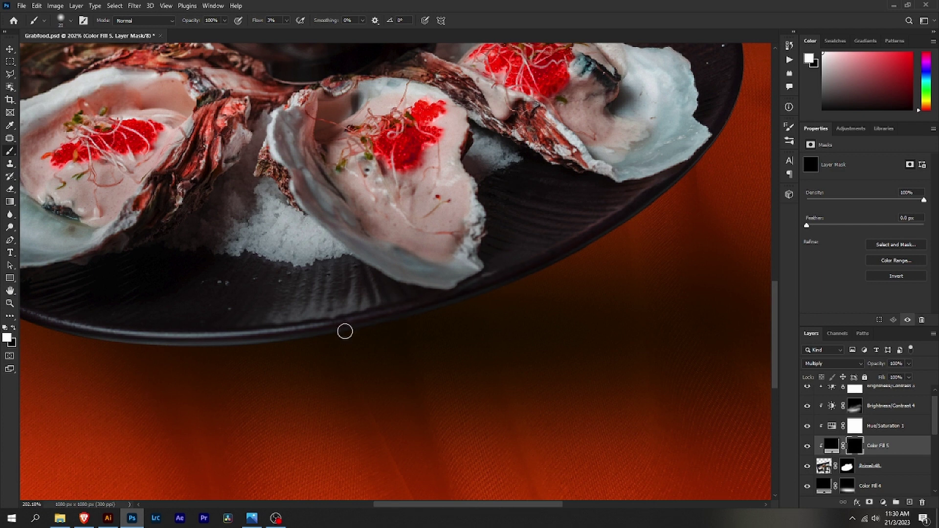
{"action": "scroll", "coordinate": [322, 349], "scroll_direction": "down", "scroll_amount": 2}
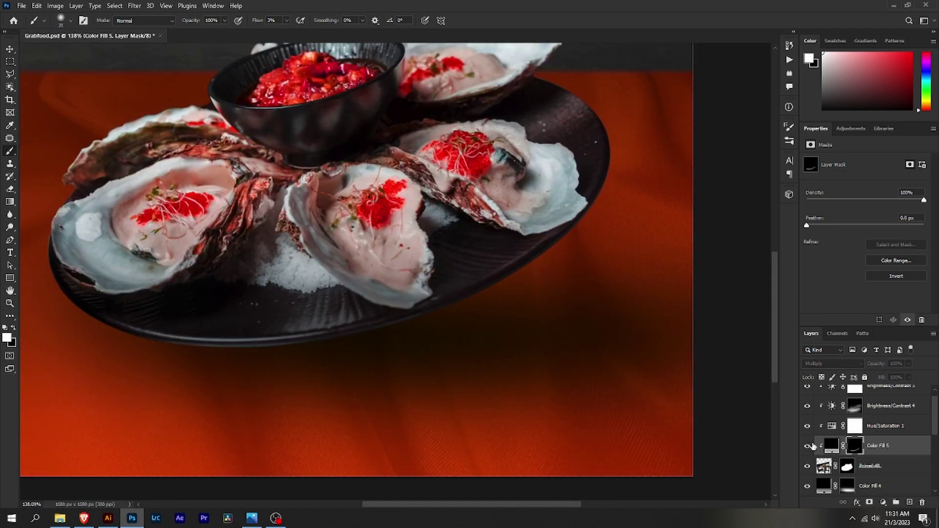
{"action": "scroll", "coordinate": [475, 356], "scroll_direction": "down", "scroll_amount": 5}
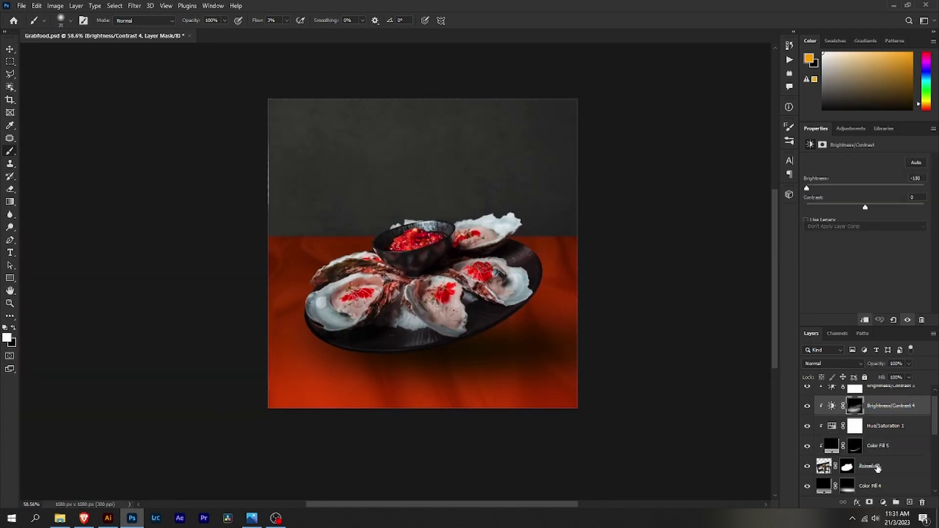
{"action": "scroll", "coordinate": [406, 366], "scroll_direction": "up", "scroll_amount": 4}
Step: Raise the brush flow and deepen the soft shadow under the plate's front edge
{"action": "key", "text": "shift+1"}
{"action": "key", "text": "shift+1"}
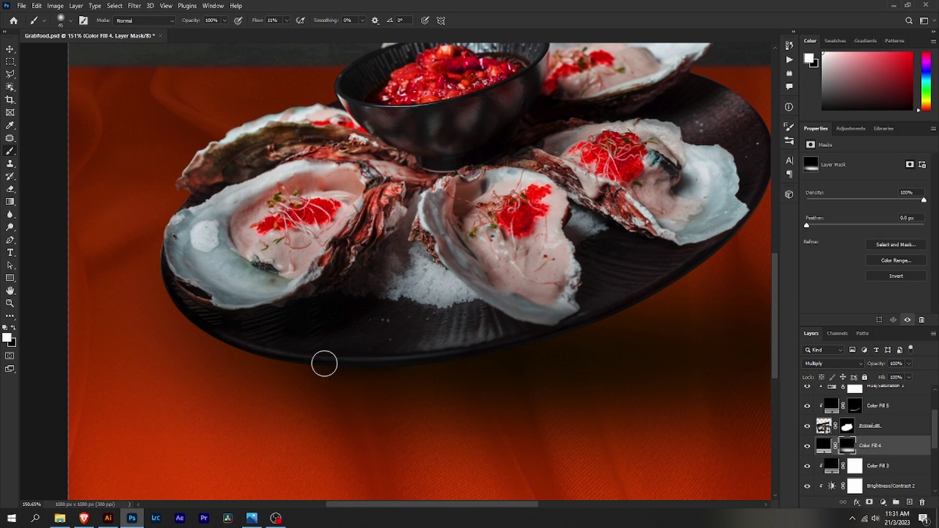
{"action": "scroll", "coordinate": [706, 350], "scroll_direction": "down", "scroll_amount": 3}
{"action": "scroll", "coordinate": [643, 343], "scroll_direction": "down", "scroll_amount": 1}
{"action": "scroll", "coordinate": [345, 346], "scroll_direction": "up", "scroll_amount": 5}
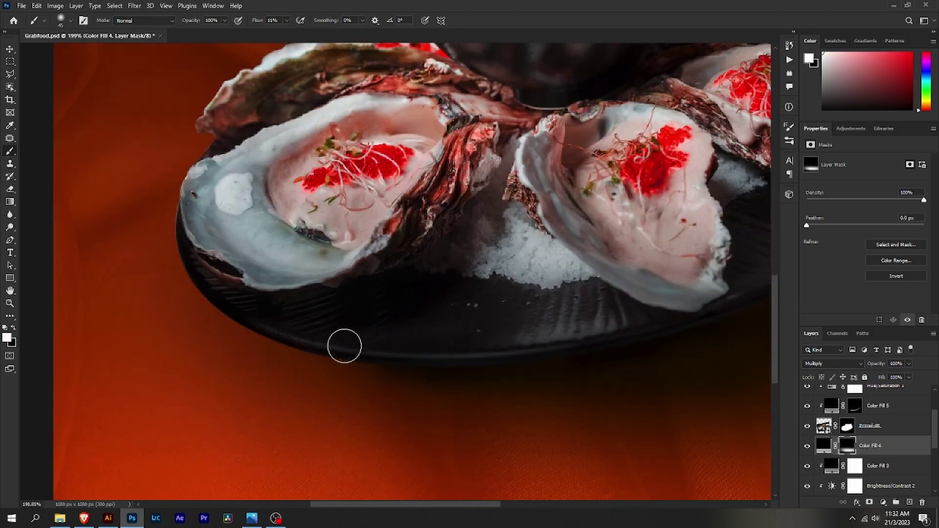
{"action": "scroll", "coordinate": [541, 363], "scroll_direction": "down", "scroll_amount": 4}
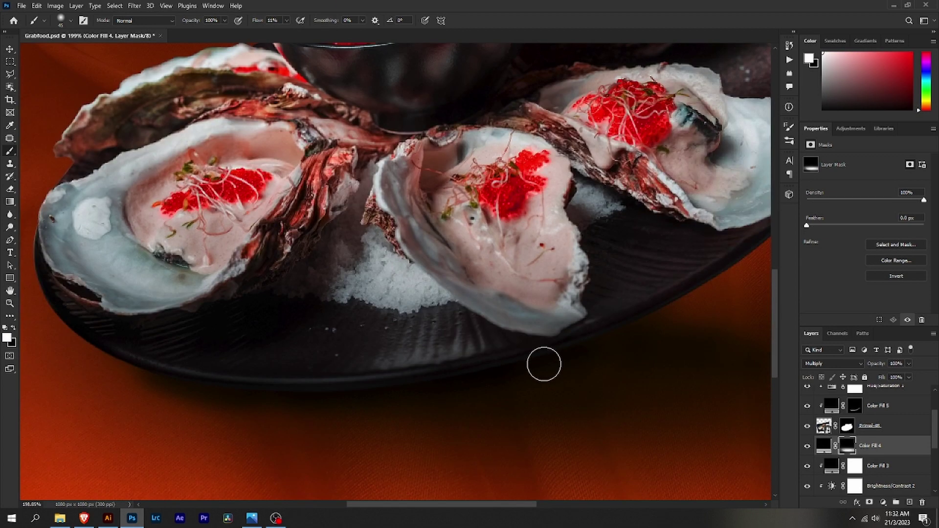
Step: Convert the document to 16 Bits/Channel
{"action": "left_click", "coordinate": [76, 6]}
{"action": "left_click", "coordinate": [230, 101]}
{"action": "scroll", "coordinate": [168, 370], "scroll_direction": "up", "scroll_amount": 3}
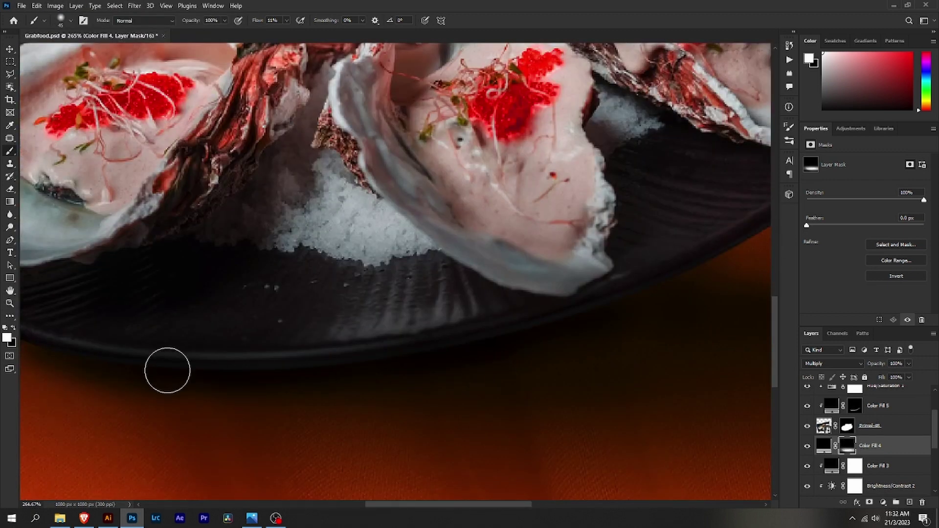
{"action": "scroll", "coordinate": [511, 315], "scroll_direction": "down", "scroll_amount": 4}
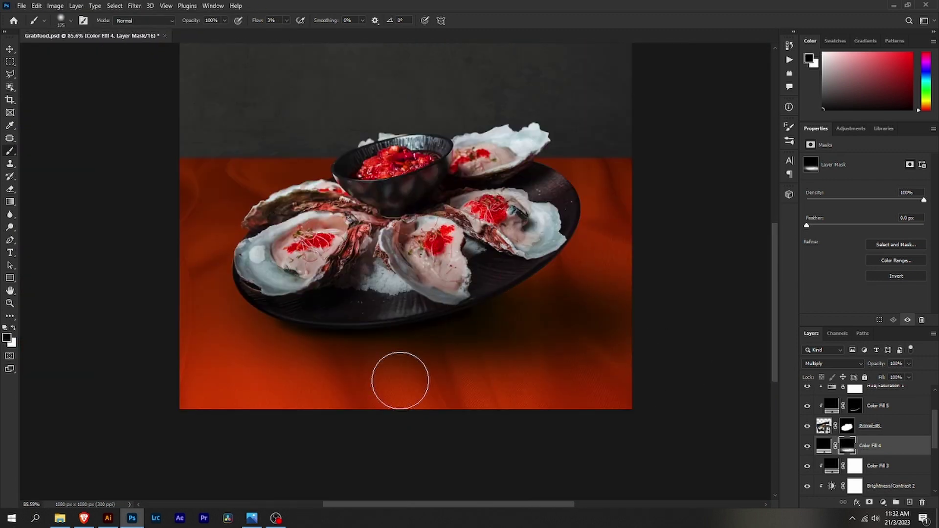
{"action": "scroll", "coordinate": [526, 342], "scroll_direction": "down", "scroll_amount": 1}
Step: Select the Color Fill 1 mask, then give Color Fill 3 a deep red colour at full opacity
{"action": "scroll", "coordinate": [854, 437], "scroll_direction": "down", "scroll_amount": 5}
{"action": "left_click", "coordinate": [855, 434]}
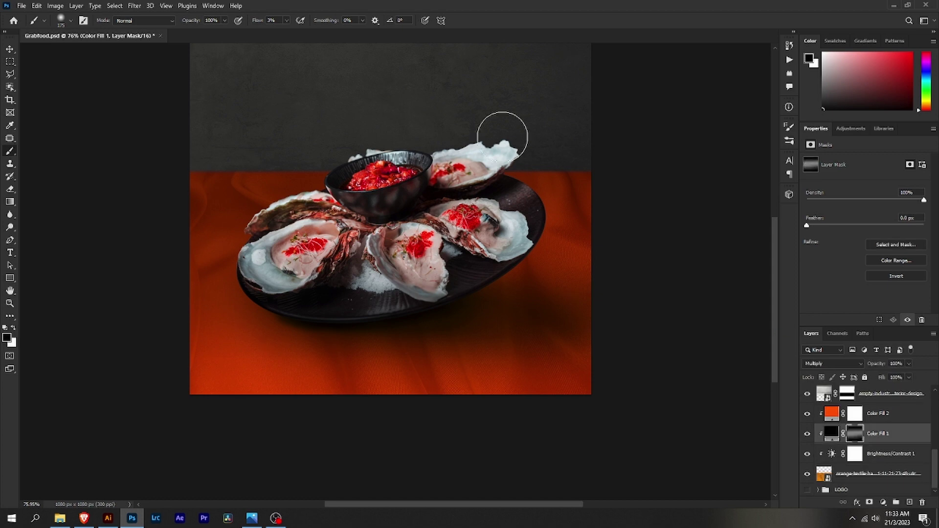
{"action": "scroll", "coordinate": [646, 165], "scroll_direction": "down", "scroll_amount": 5}
{"action": "scroll", "coordinate": [677, 182], "scroll_direction": "up", "scroll_amount": 1}
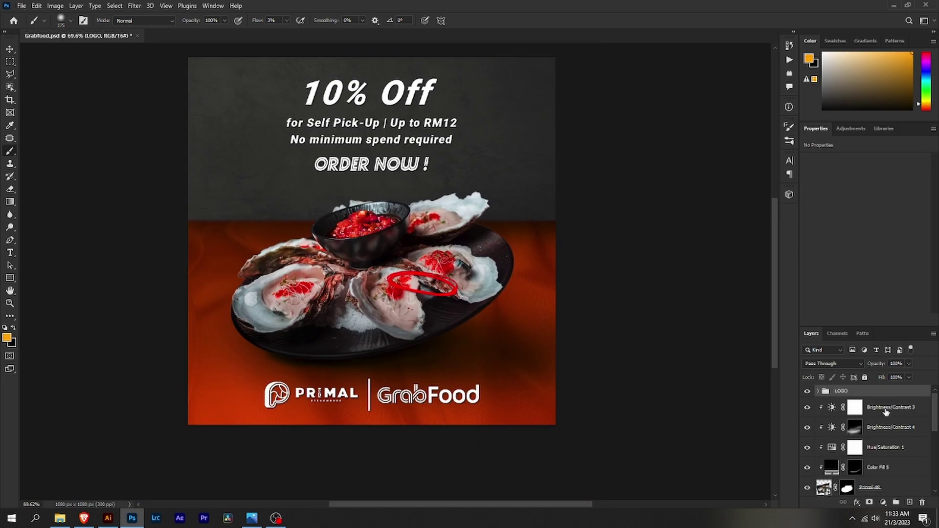
{"action": "scroll", "coordinate": [886, 413], "scroll_direction": "down", "scroll_amount": 5}
{"action": "double_click", "coordinate": [831, 427]}
{"action": "type", "text": "751111"}
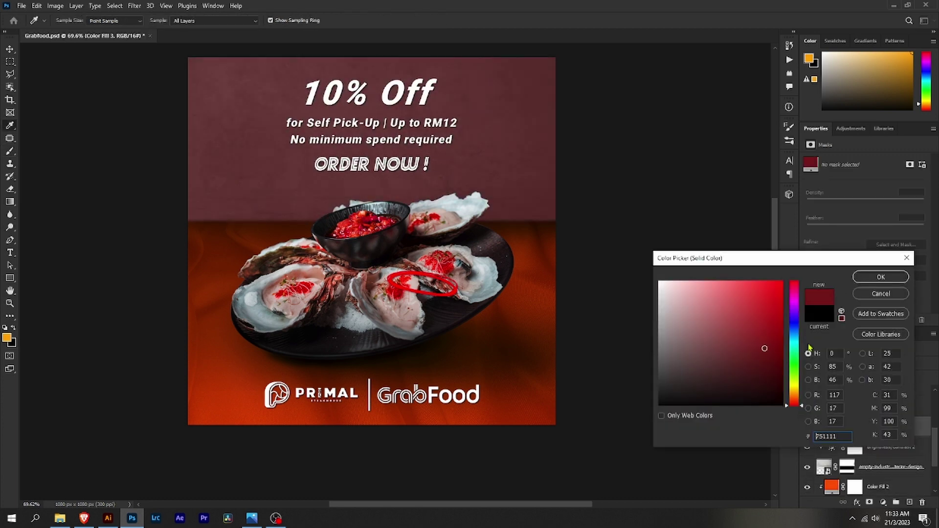
{"action": "left_click", "coordinate": [841, 281]}
{"action": "scroll", "coordinate": [840, 364], "scroll_direction": "down", "scroll_amount": 3}
{"action": "mouse_move", "coordinate": [894, 363]}
{"action": "left_mouse_down"}
{"action": "mouse_move", "coordinate": [910, 364]}
{"action": "mouse_move", "coordinate": [889, 390]}
{"action": "left_mouse_up"}
Step: Reduce the wall tint's fill to about 52% and copy the free-delivery text from the captions document
{"action": "scroll", "coordinate": [840, 365], "scroll_direction": "down", "scroll_amount": 3}
{"action": "scroll", "coordinate": [840, 364], "scroll_direction": "down", "scroll_amount": 3}
{"action": "scroll", "coordinate": [840, 364], "scroll_direction": "down", "scroll_amount": 3}
{"action": "left_click", "coordinate": [909, 377]}
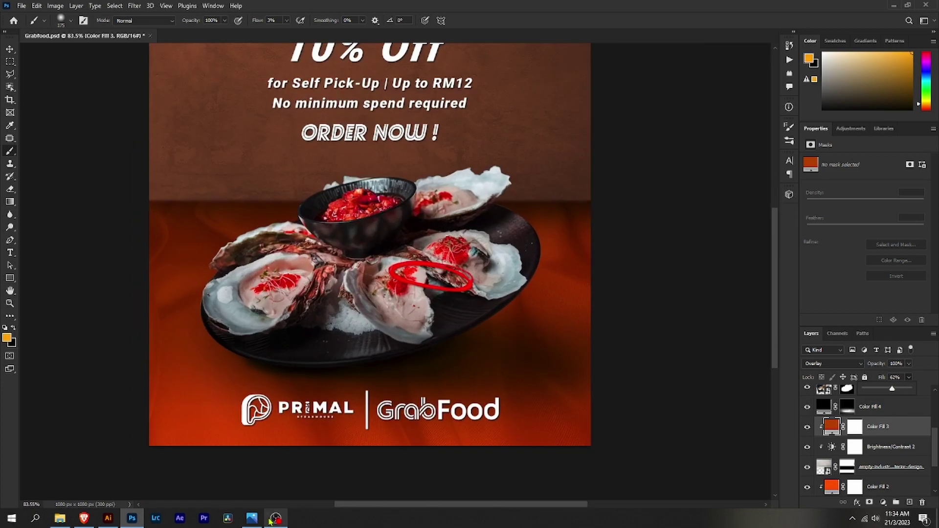
{"action": "left_click", "coordinate": [85, 518]}
{"action": "left_click", "coordinate": [883, 6]}
Step: Paste the copied text and set a scaled-down, centred FREE DELIVERY headline
{"action": "type", "text": "Free delivery!* *Minimum spend of RM20, up to RM3 off For GrabUnlimited subscribers only Order now!"}
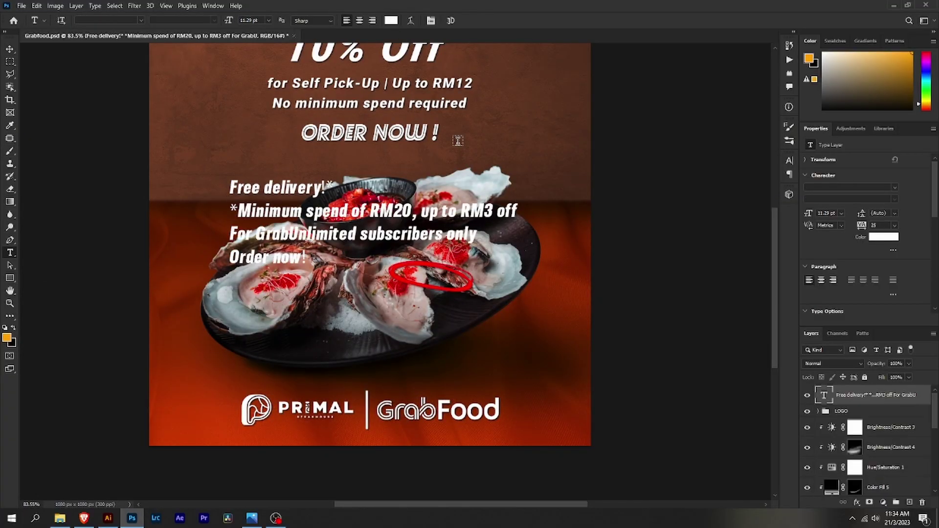
{"action": "type", "text": "FREE DELIVERY"}
{"action": "key", "text": "ctrl+t"}
{"action": "left_click_drag", "start_coordinate": [511, 112], "coordinate": [486, 111]}
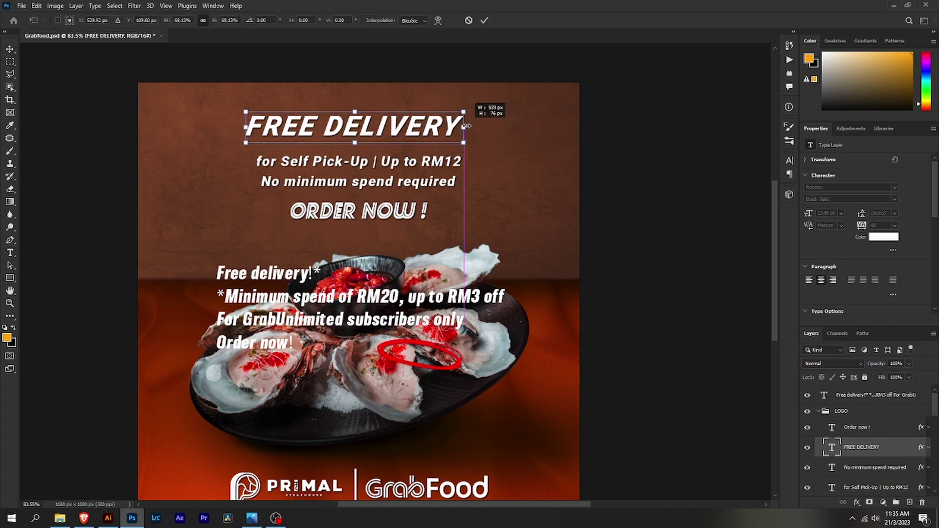
{"action": "left_click", "coordinate": [336, 20]}
{"action": "left_click", "coordinate": [322, 44]}
Step: Retype the sublines as the RM20 minimum-spend terms and the GrabUnlimited subscriber line
{"action": "double_click", "coordinate": [313, 165]}
{"action": "type", "text": "Minimum spend of RM20, up to RM3 off"}
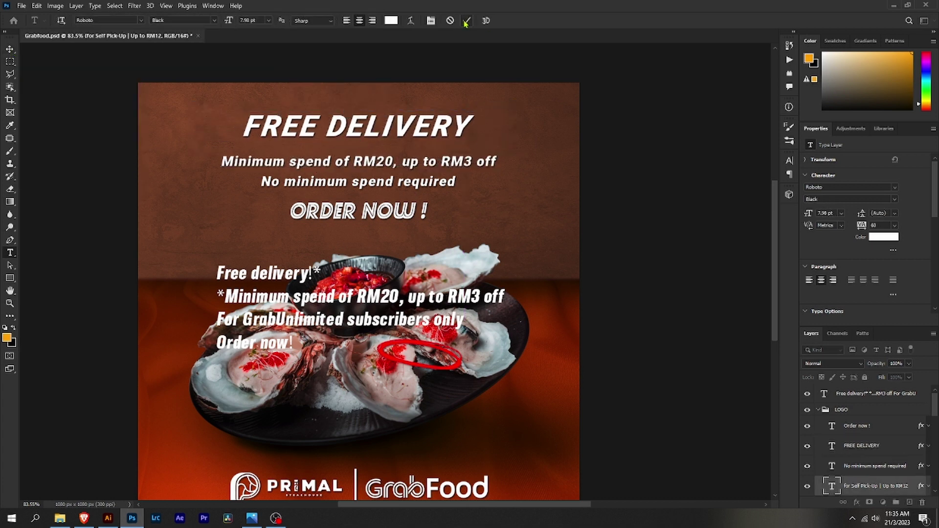
{"action": "left_click", "coordinate": [466, 21]}
{"action": "triple_click", "coordinate": [313, 182]}
{"action": "type", "text": "For GrabUnlimited subscriber only"}
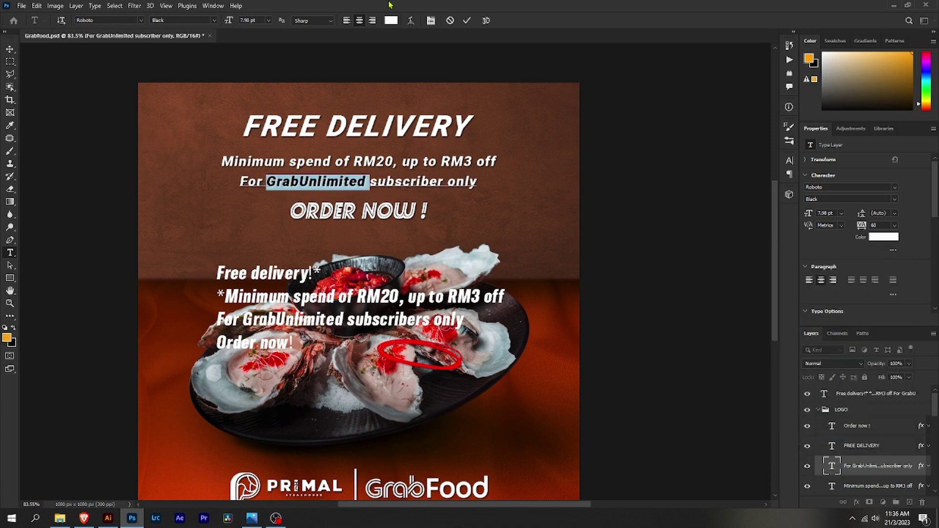
Step: Colour GrabUnlimited bright green, commit the text and select a text line to reposition
{"action": "left_click", "coordinate": [884, 237]}
{"action": "left_click", "coordinate": [777, 286]}
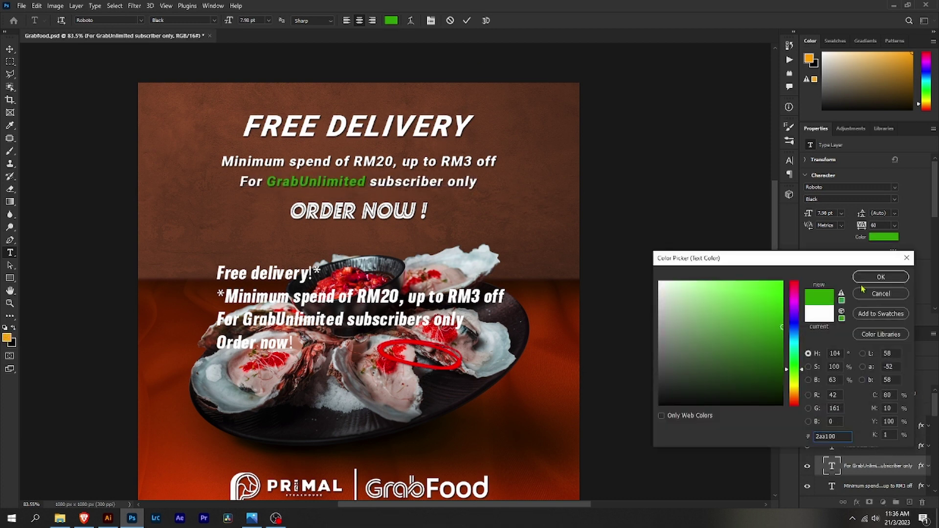
{"action": "left_click", "coordinate": [880, 266]}
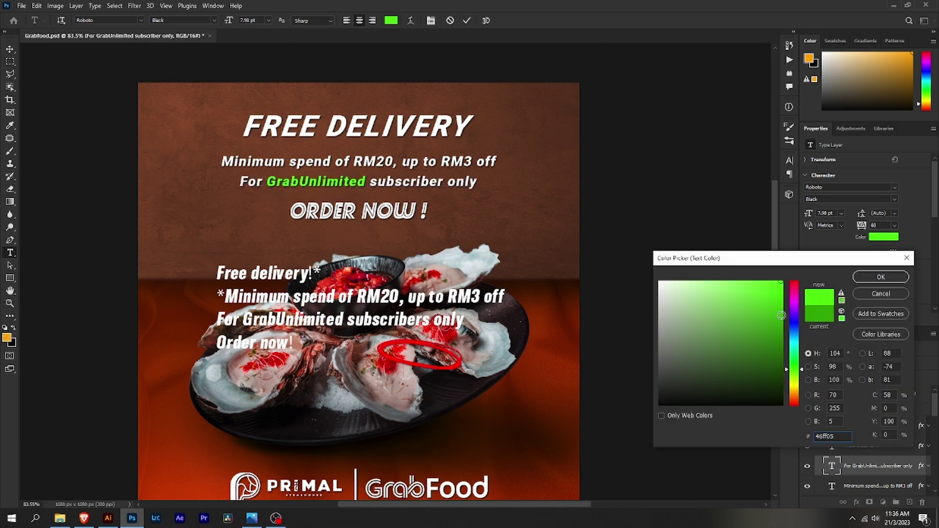
{"action": "key", "text": "Escape"}
{"action": "key", "text": "v"}
{"action": "left_click", "coordinate": [861, 446], "text": "shift"}
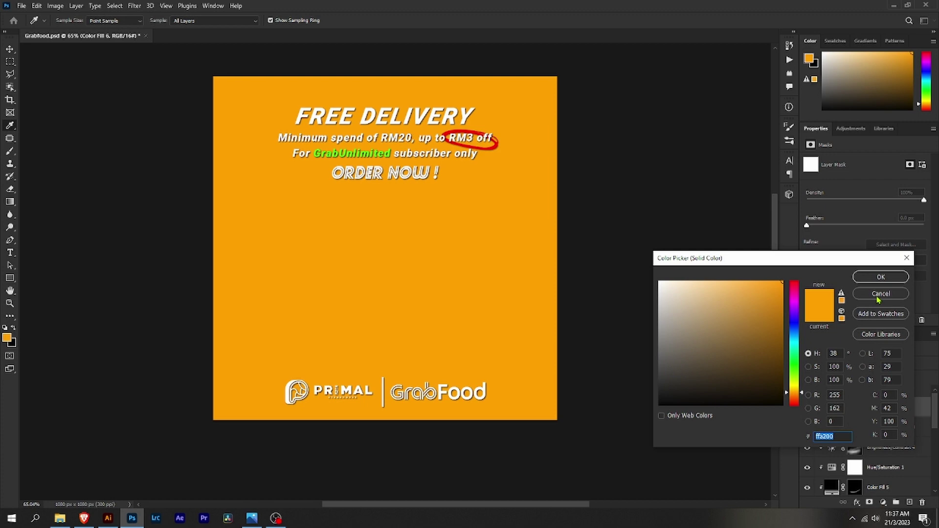
Step: Add a reversed radial gradient fill with an edited stop colour to vignette the poster's edges
{"action": "left_click", "coordinate": [881, 294]}
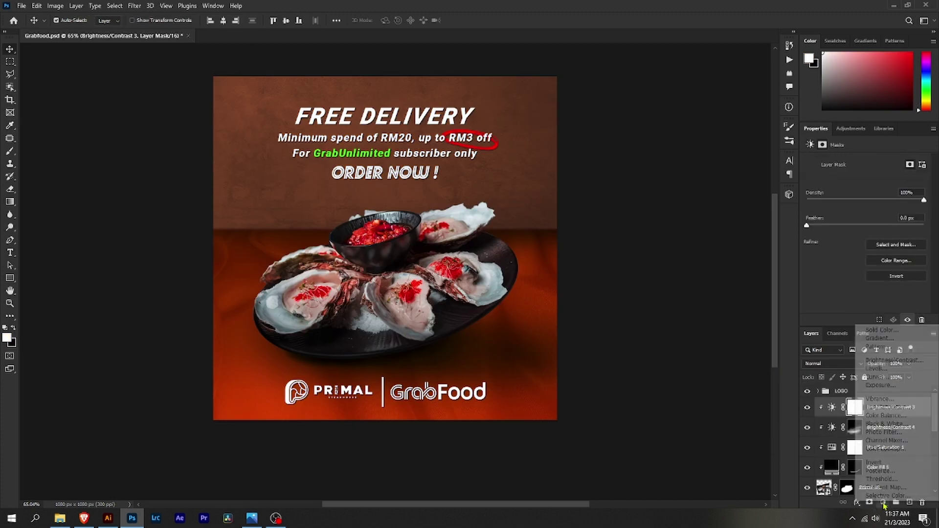
{"action": "left_click", "coordinate": [141, 242]}
{"action": "double_click", "coordinate": [308, 421]}
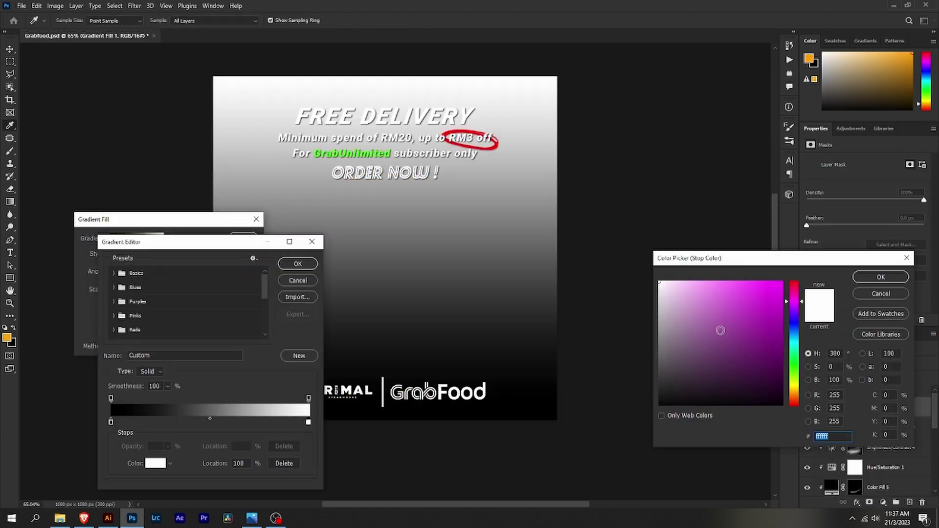
{"action": "left_click", "coordinate": [876, 283]}
{"action": "left_click", "coordinate": [298, 264]}
{"action": "left_click", "coordinate": [127, 302]}
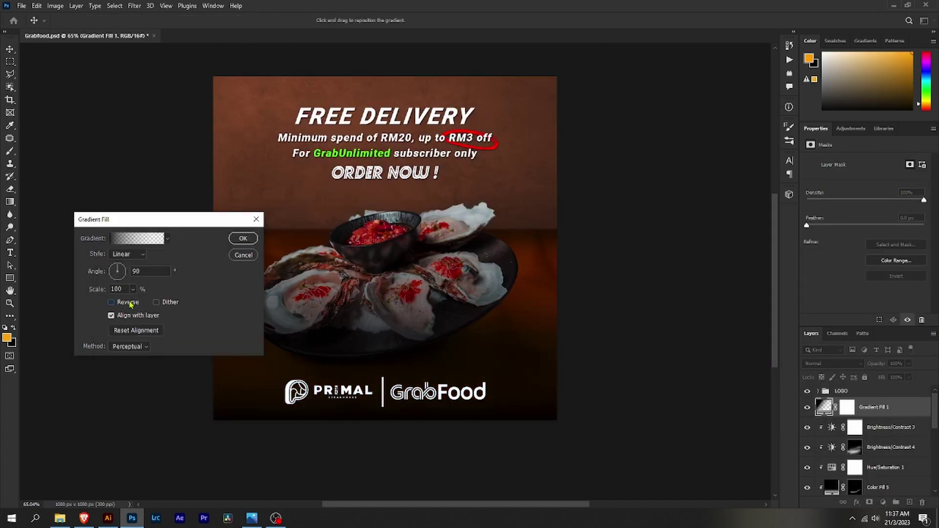
{"action": "left_click", "coordinate": [127, 271]}
{"action": "left_click", "coordinate": [135, 303]}
{"action": "key", "text": "Return"}
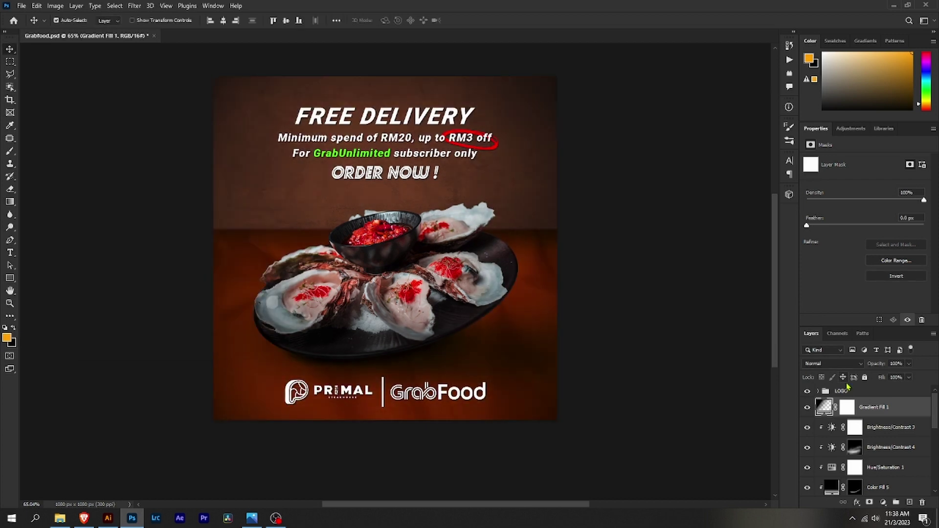
{"action": "left_click", "coordinate": [894, 427]}
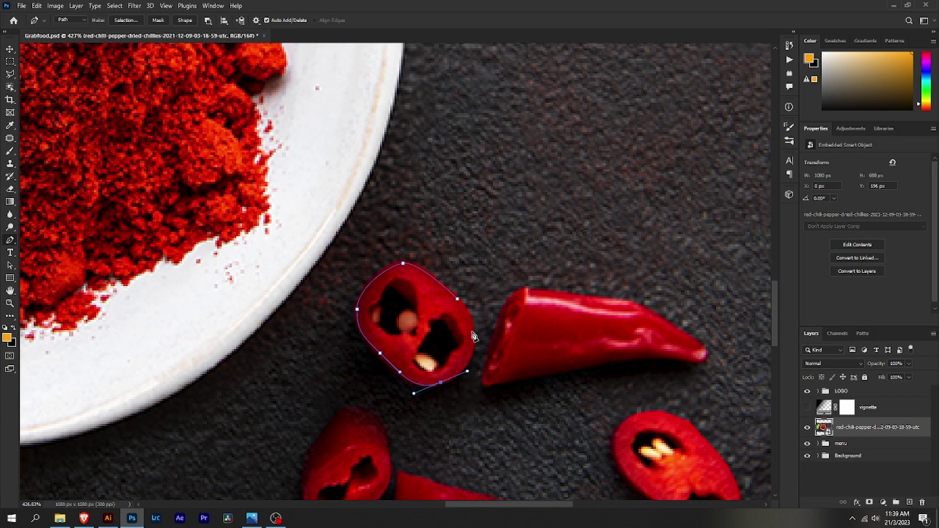
Step: Copy the first outlined chili slice onto its own layer, undoing an extra copy and checking Layer 1
{"action": "key", "text": "ctrl+j"}
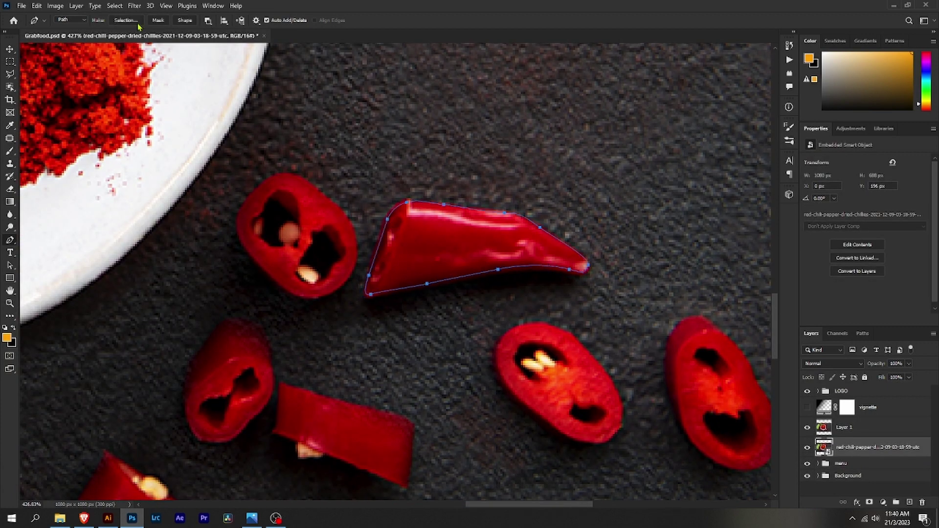
{"action": "key", "text": "ctrl+Return"}
{"action": "key", "text": "ctrl+j"}
{"action": "key", "text": "ctrl+z"}
{"action": "key", "text": "ctrl+z"}
{"action": "key", "text": "ctrl+z"}
{"action": "right_click", "coordinate": [835, 437]}
{"action": "left_click", "coordinate": [844, 427]}
{"action": "left_click", "coordinate": [807, 447]}
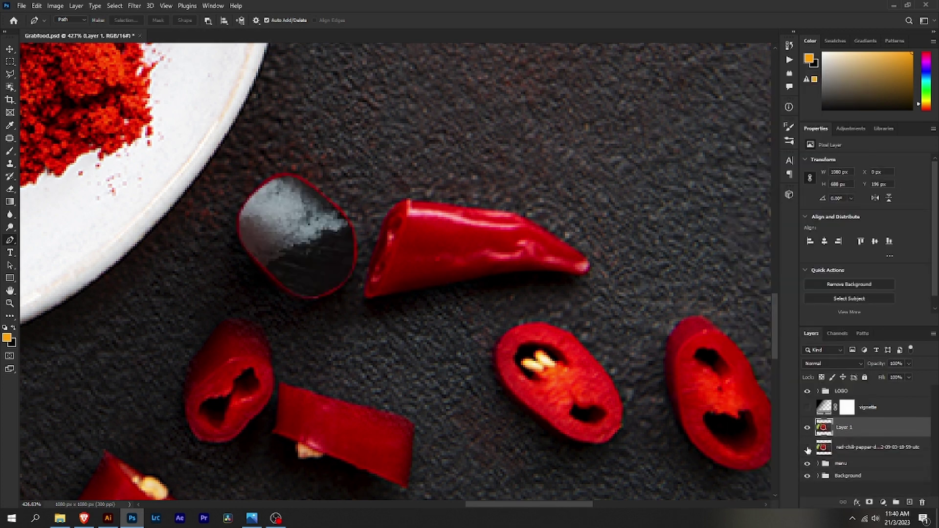
{"action": "key", "text": "ctrl+0"}
{"action": "left_click", "coordinate": [808, 447]}
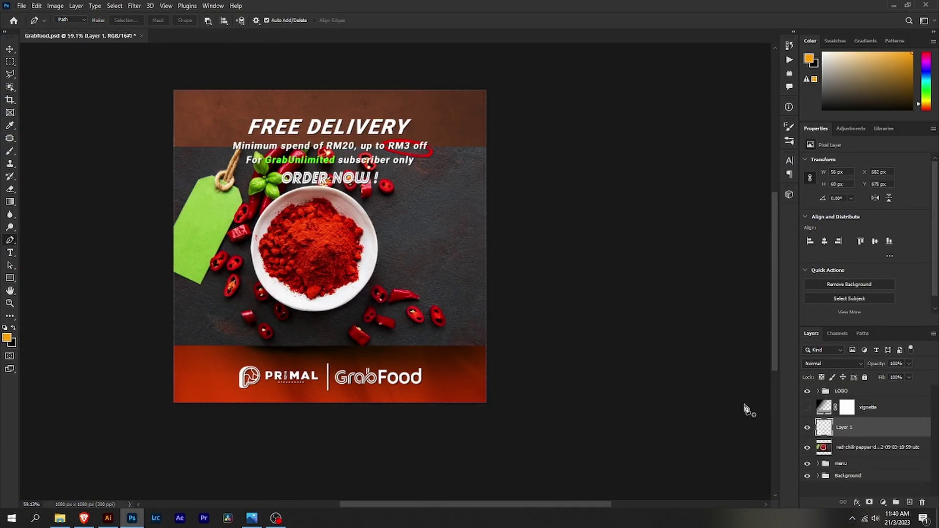
Step: Trace another chili and copy it to a new layer via a selection with 0 feather
{"action": "scroll", "coordinate": [418, 316], "scroll_direction": "up", "scroll_amount": 10}
{"action": "left_click", "coordinate": [364, 412]}
{"action": "scroll", "coordinate": [390, 331], "scroll_direction": "down", "scroll_amount": 2}
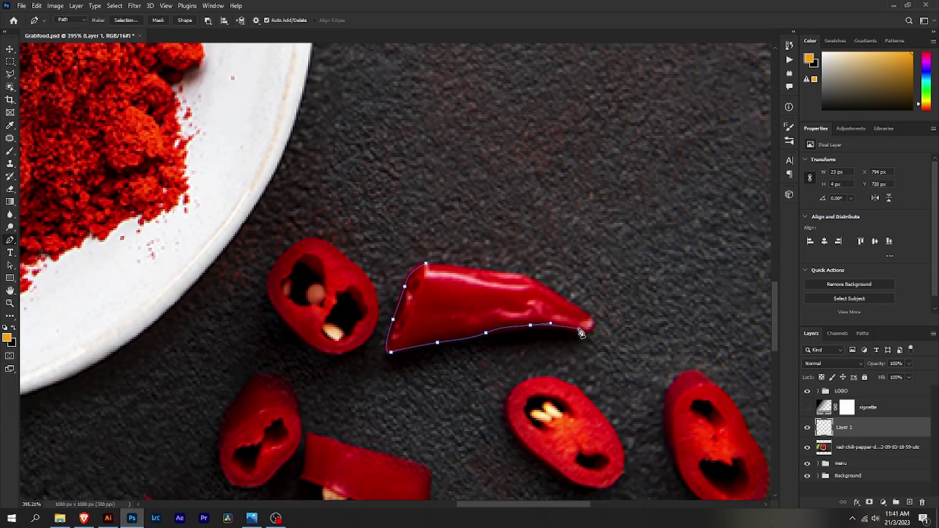
{"action": "left_click", "coordinate": [126, 20]}
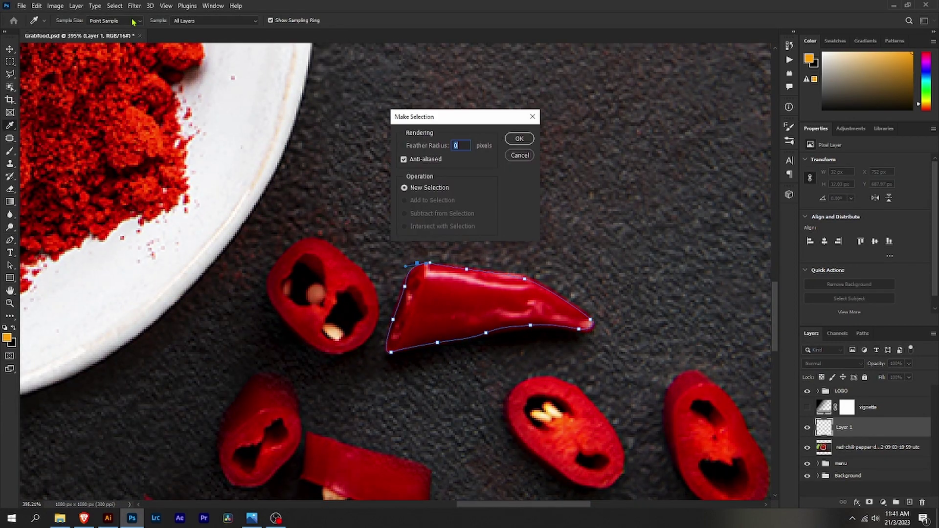
{"action": "left_click", "coordinate": [521, 143]}
{"action": "key", "text": "ctrl+j"}
Step: Copy a third chili piece onto its own layer and move it into position
{"action": "scroll", "coordinate": [436, 279], "scroll_direction": "down", "scroll_amount": 5}
{"action": "scroll", "coordinate": [215, 317], "scroll_direction": "right", "scroll_amount": 5}
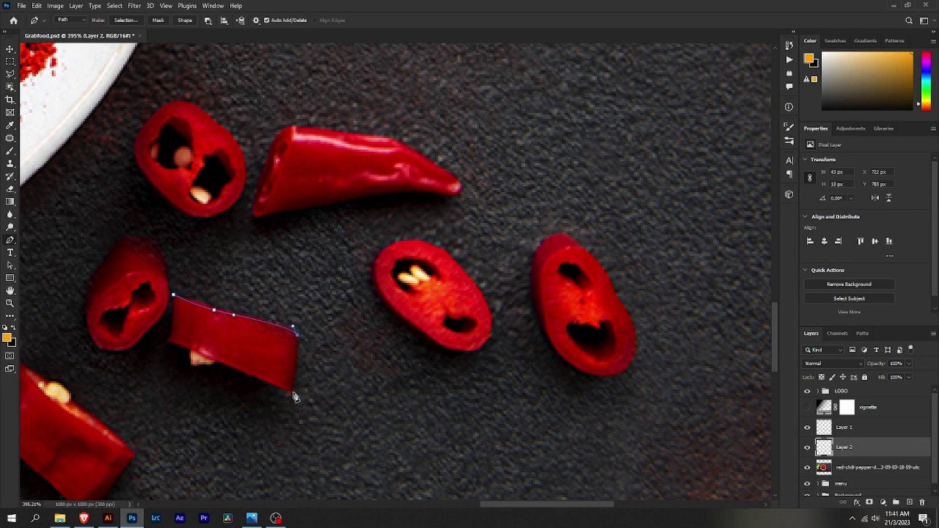
{"action": "key", "text": "ctrl+0"}
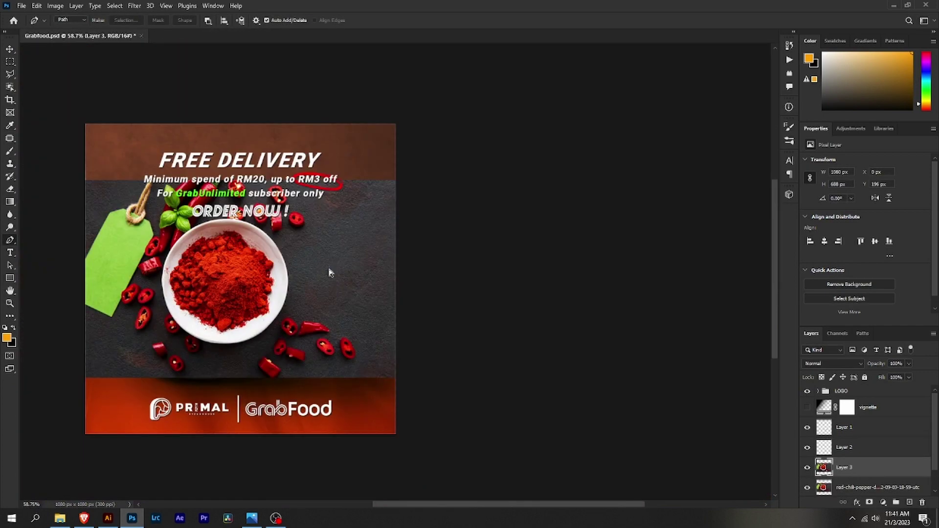
{"action": "key", "text": "ctrl+j"}
{"action": "key", "text": "v"}
{"action": "mouse_move", "coordinate": [342, 294]}
{"action": "left_mouse_down"}
{"action": "mouse_move", "coordinate": [364, 277]}
{"action": "mouse_move", "coordinate": [306, 346]}
{"action": "left_mouse_up"}
Step: Place the flat-lay chili photo and start a Pen path down the first chili's stem
{"action": "left_click_drag", "start_coordinate": [534, 136], "coordinate": [199, 315]}
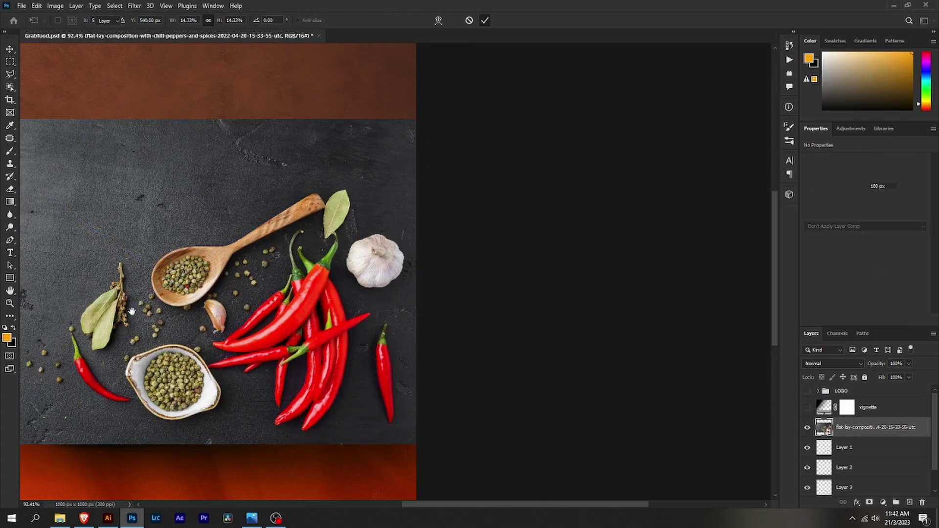
{"action": "key", "text": "Return"}
{"action": "scroll", "coordinate": [139, 270], "scroll_direction": "up", "scroll_amount": 10}
{"action": "key", "text": "p"}
{"action": "left_click", "coordinate": [172, 331]}
{"action": "left_click", "coordinate": [181, 356]}
{"action": "left_click", "coordinate": [191, 383]}
{"action": "scroll", "coordinate": [208, 440], "scroll_direction": "down", "scroll_amount": 5}
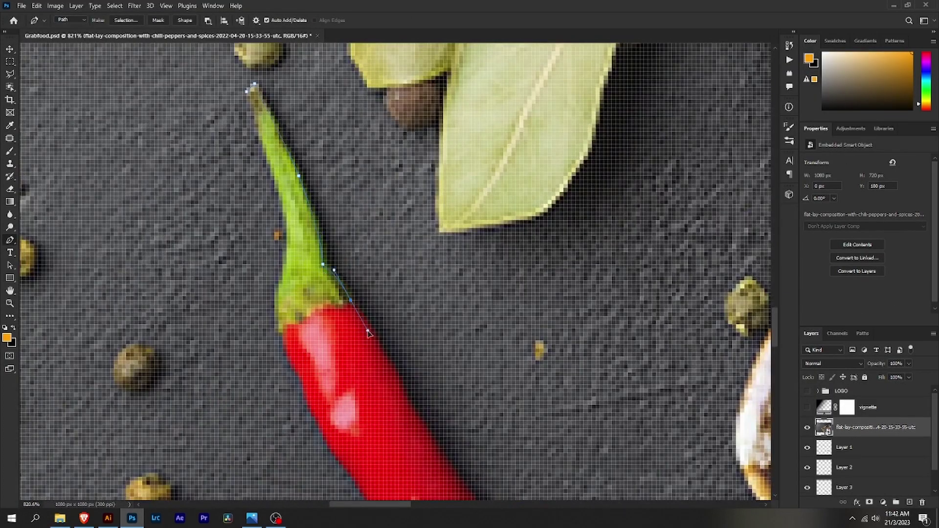
{"action": "scroll", "coordinate": [368, 333], "scroll_direction": "down", "scroll_amount": 5}
Step: Finish the first chili's outline and copy it onto its own layer
{"action": "left_click_drag", "start_coordinate": [337, 293], "coordinate": [365, 324]}
{"action": "scroll", "coordinate": [488, 377], "scroll_direction": "up", "scroll_amount": 7}
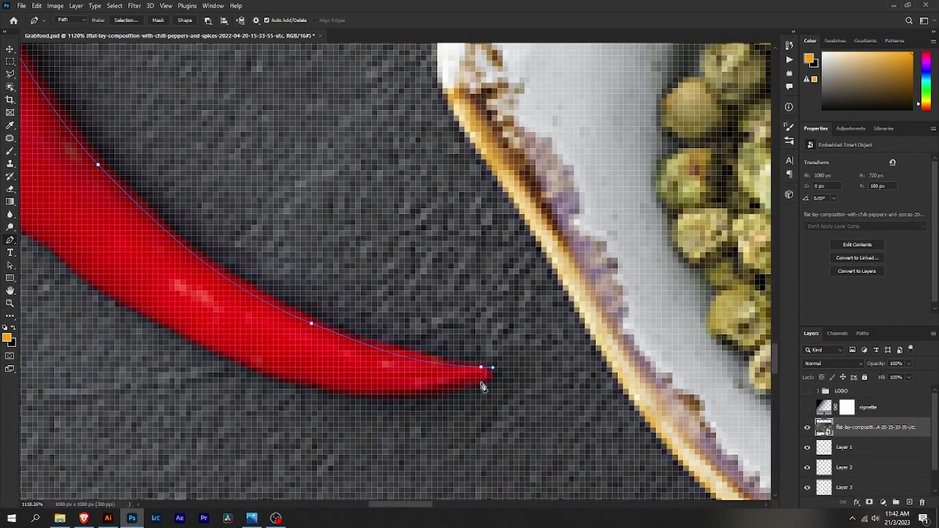
{"action": "scroll", "coordinate": [273, 378], "scroll_direction": "down", "scroll_amount": 10}
{"action": "scroll", "coordinate": [244, 269], "scroll_direction": "up", "scroll_amount": 7}
{"action": "scroll", "coordinate": [294, 235], "scroll_direction": "up", "scroll_amount": 1}
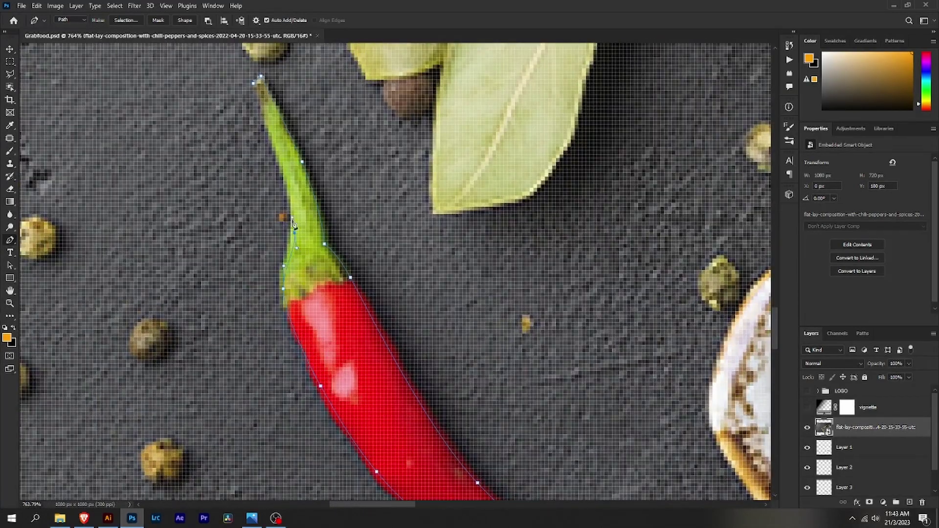
{"action": "scroll", "coordinate": [315, 247], "scroll_direction": "up", "scroll_amount": 1}
{"action": "scroll", "coordinate": [343, 244], "scroll_direction": "down", "scroll_amount": 10}
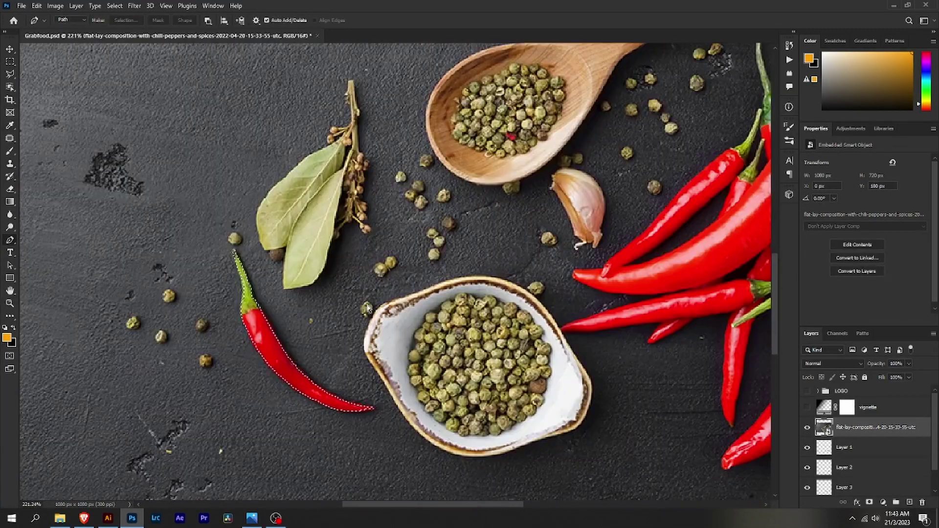
{"action": "key", "text": "ctrl+shift+alt+n"}
Step: Outline the second chili from its stem down the left edge and around the tip
{"action": "scroll", "coordinate": [587, 244], "scroll_direction": "up", "scroll_amount": 4}
{"action": "scroll", "coordinate": [514, 293], "scroll_direction": "up", "scroll_amount": 3}
{"action": "scroll", "coordinate": [499, 259], "scroll_direction": "up", "scroll_amount": 3}
{"action": "left_click", "coordinate": [519, 239]}
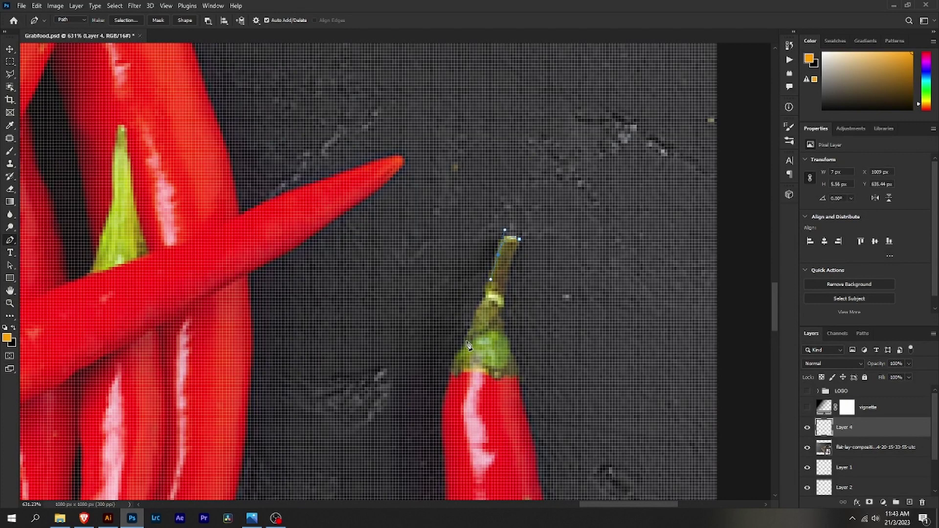
{"action": "scroll", "coordinate": [441, 415], "scroll_direction": "down", "scroll_amount": 5}
{"action": "left_click", "coordinate": [424, 284]}
{"action": "scroll", "coordinate": [423, 283], "scroll_direction": "down", "scroll_amount": 5}
{"action": "scroll", "coordinate": [440, 293], "scroll_direction": "down", "scroll_amount": 2}
{"action": "left_click", "coordinate": [447, 295]}
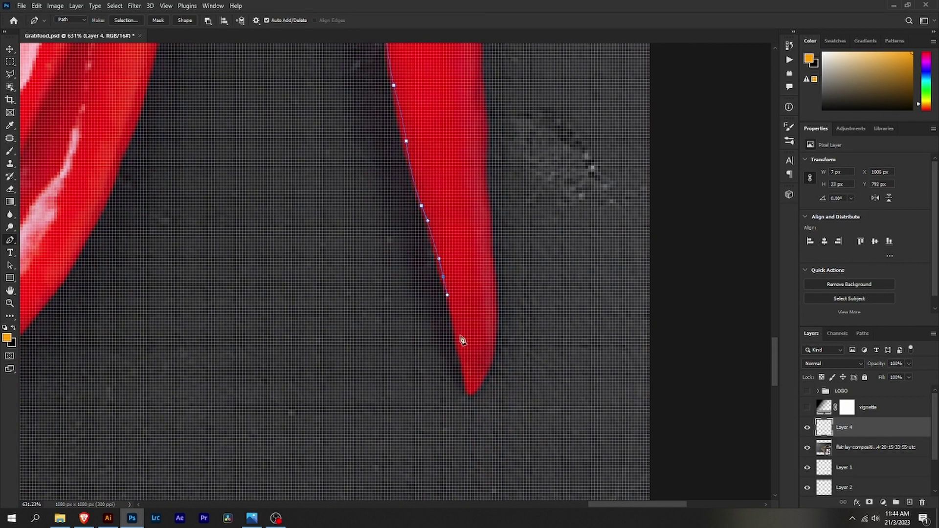
{"action": "left_click", "coordinate": [493, 342]}
{"action": "left_click", "coordinate": [492, 313]}
Step: Trace the second chili's right edge back up and close the path at the stem tip
{"action": "scroll", "coordinate": [489, 303], "scroll_direction": "up", "scroll_amount": 5}
{"action": "left_click", "coordinate": [487, 413]}
{"action": "left_click", "coordinate": [483, 385]}
{"action": "left_click", "coordinate": [478, 359]}
{"action": "scroll", "coordinate": [471, 180], "scroll_direction": "up", "scroll_amount": 5}
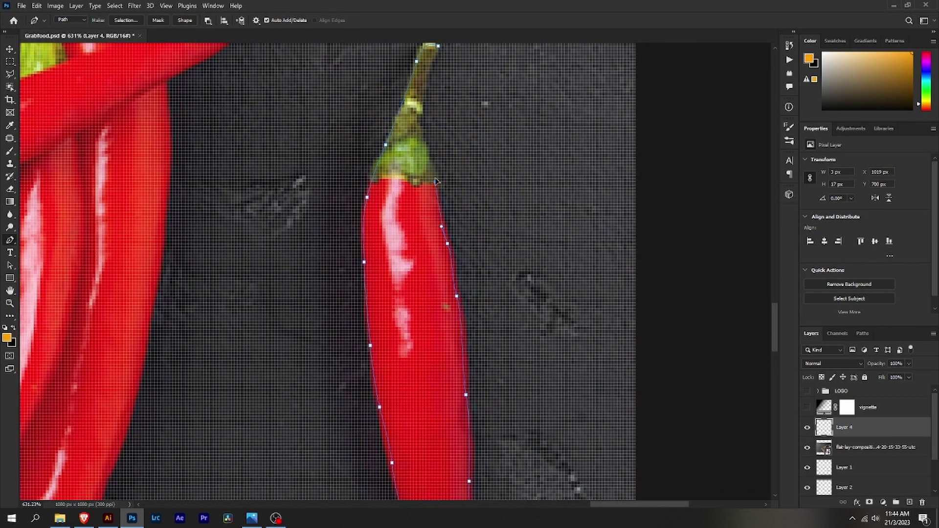
{"action": "left_click", "coordinate": [454, 258]}
{"action": "left_click", "coordinate": [446, 215]}
{"action": "left_click", "coordinate": [437, 157]}
{"action": "scroll", "coordinate": [425, 152], "scroll_direction": "up", "scroll_amount": 4}
{"action": "left_click", "coordinate": [420, 151]}
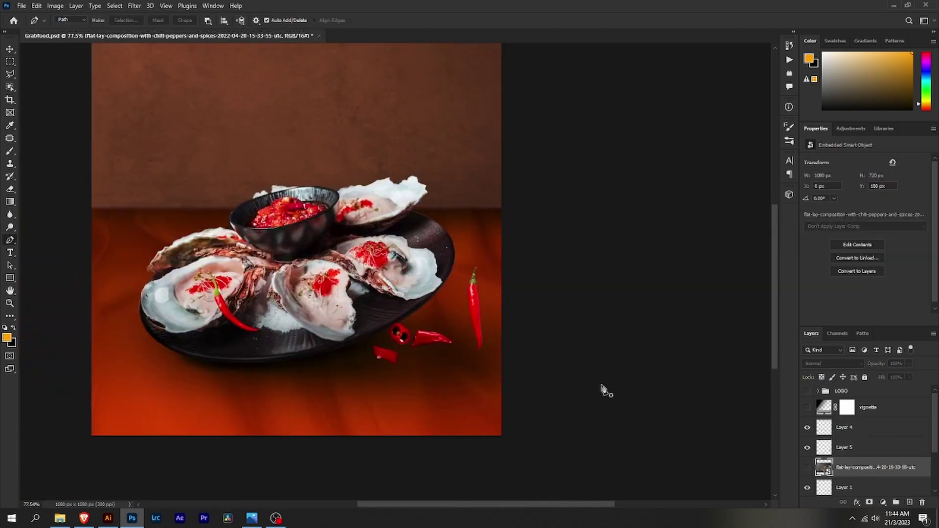
Step: Move the cut-out chili into place on the poster and apply Lens Blur to it
{"action": "left_click_drag", "start_coordinate": [427, 250], "coordinate": [530, 126]}
{"action": "key", "text": "Return"}
{"action": "left_click", "coordinate": [134, 6]}
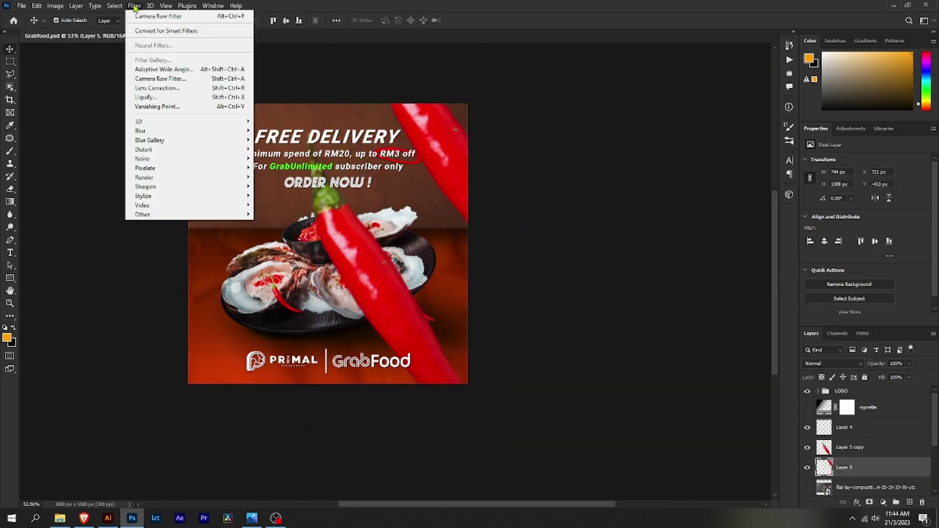
{"action": "left_click", "coordinate": [274, 162]}
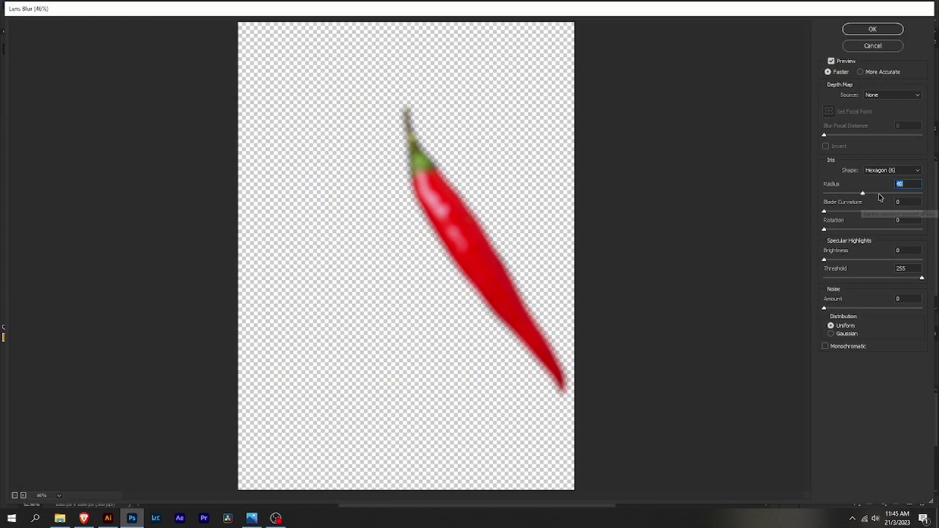
{"action": "key", "text": "Return"}
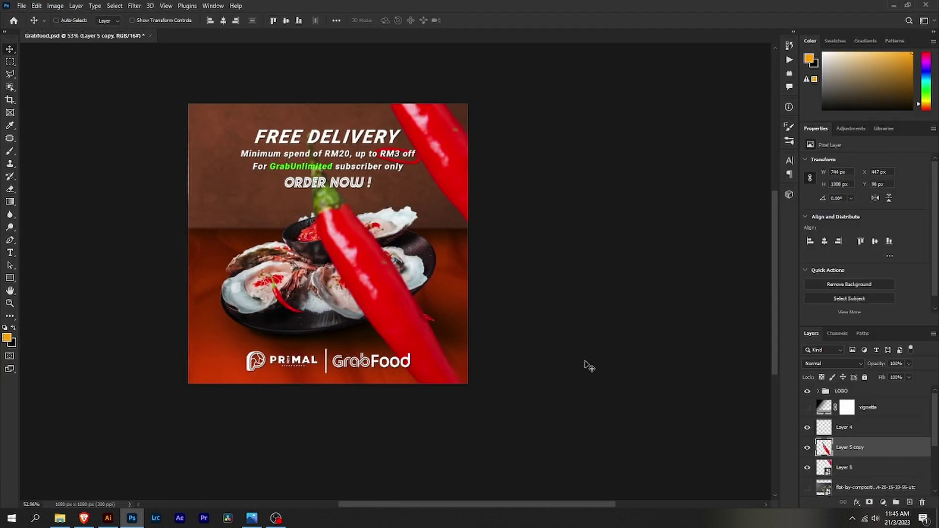
Step: Convert the chili to a smart object and apply Gaussian Blur to it and its copy
{"action": "right_click", "coordinate": [868, 467]}
{"action": "left_click", "coordinate": [841, 131]}
{"action": "left_click", "coordinate": [134, 5]}
{"action": "left_click", "coordinate": [303, 173]}
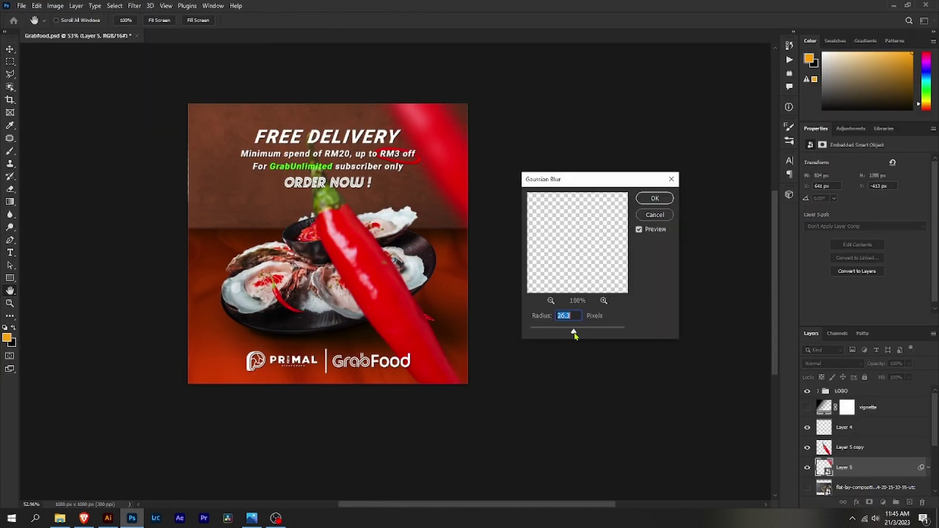
{"action": "key", "text": "Return"}
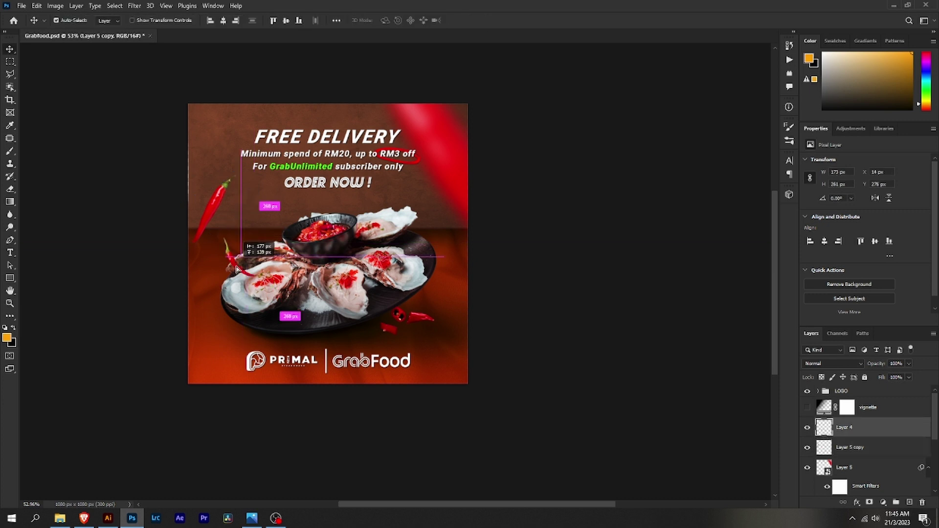
{"action": "left_click", "coordinate": [851, 447]}
{"action": "left_click", "coordinate": [134, 5]}
{"action": "left_click", "coordinate": [303, 172]}
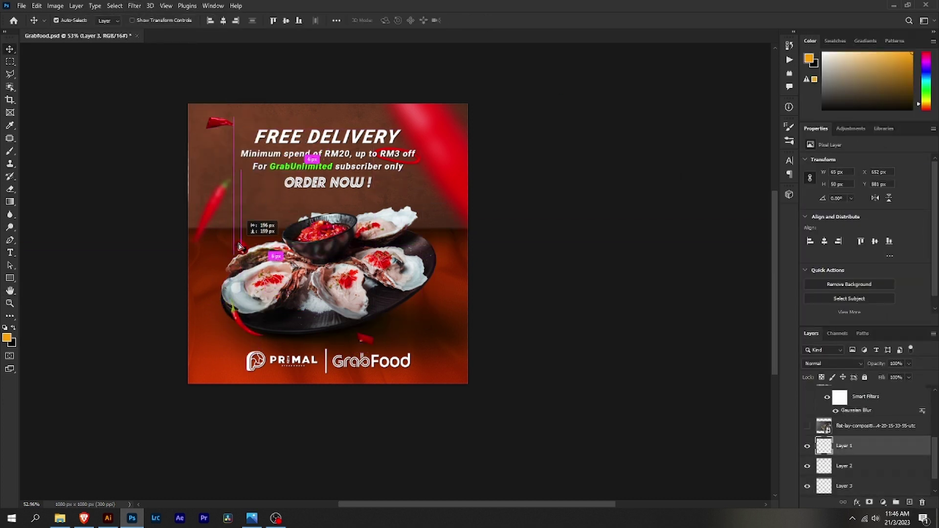
{"action": "key", "text": "Return"}
Step: Move a small chili piece up the left side, briefly hiding the orange textile background to check
{"action": "left_click_drag", "start_coordinate": [365, 339], "coordinate": [406, 199]}
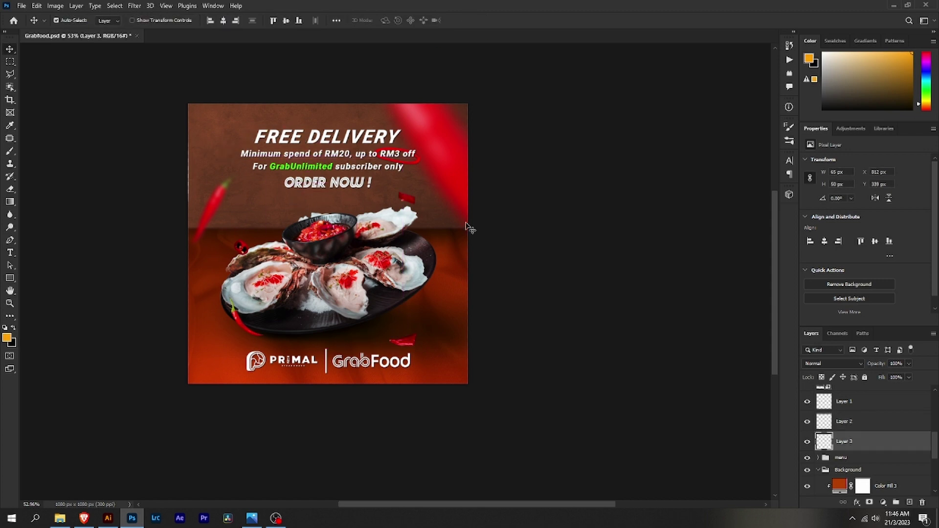
{"action": "left_click", "coordinate": [255, 252]}
{"action": "scroll", "coordinate": [846, 450], "scroll_direction": "down", "scroll_amount": 2}
{"action": "scroll", "coordinate": [861, 457], "scroll_direction": "down", "scroll_amount": 1}
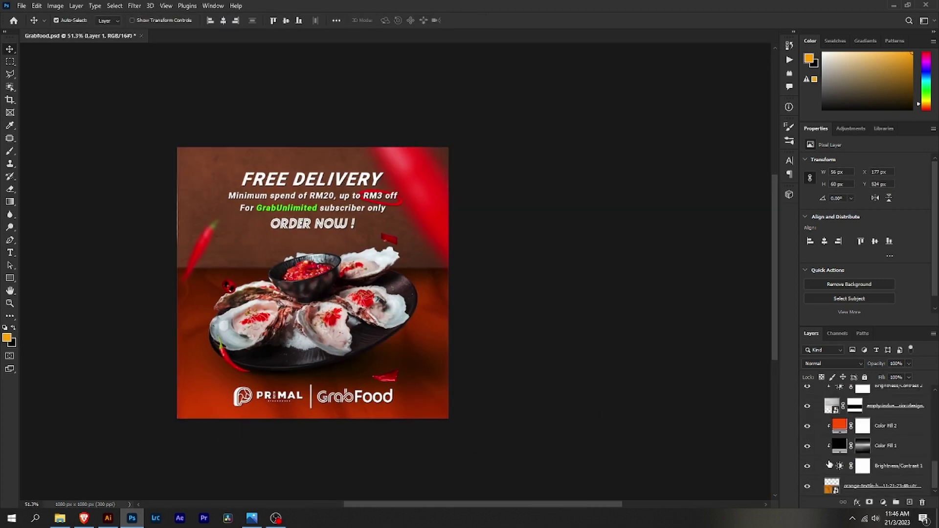
{"action": "scroll", "coordinate": [811, 426], "scroll_direction": "up", "scroll_amount": 2}
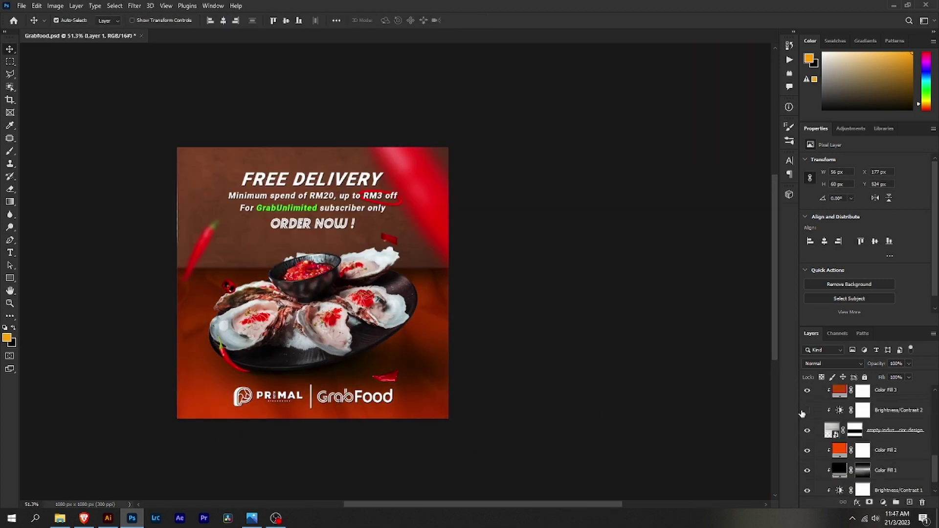
{"action": "scroll", "coordinate": [808, 416], "scroll_direction": "up", "scroll_amount": 1}
{"action": "scroll", "coordinate": [832, 440], "scroll_direction": "down", "scroll_amount": 2}
{"action": "left_click", "coordinate": [807, 489]}
{"action": "left_click", "coordinate": [807, 489]}
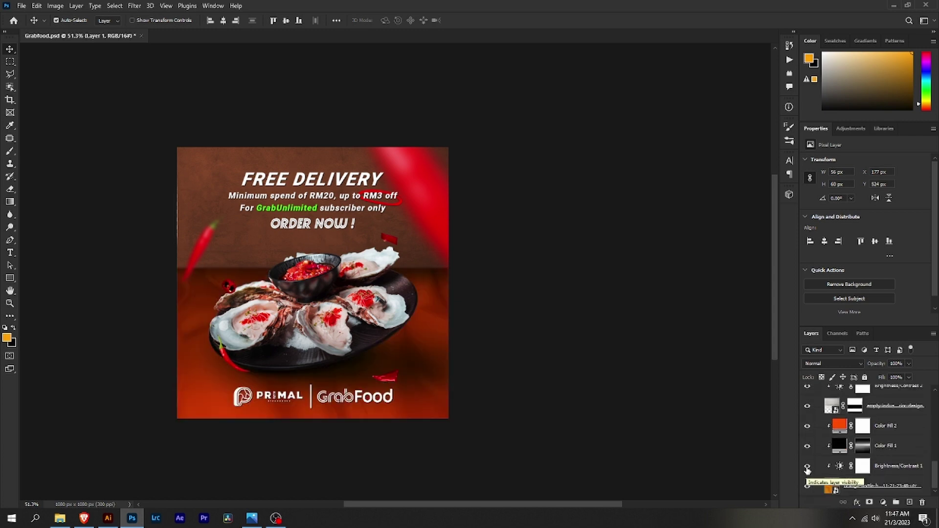
{"action": "left_click", "coordinate": [870, 486]}
Step: Nudge the small chili pieces on Layer 1 and Layer 3 into their final spots
{"action": "scroll", "coordinate": [814, 431], "scroll_direction": "up", "scroll_amount": 3}
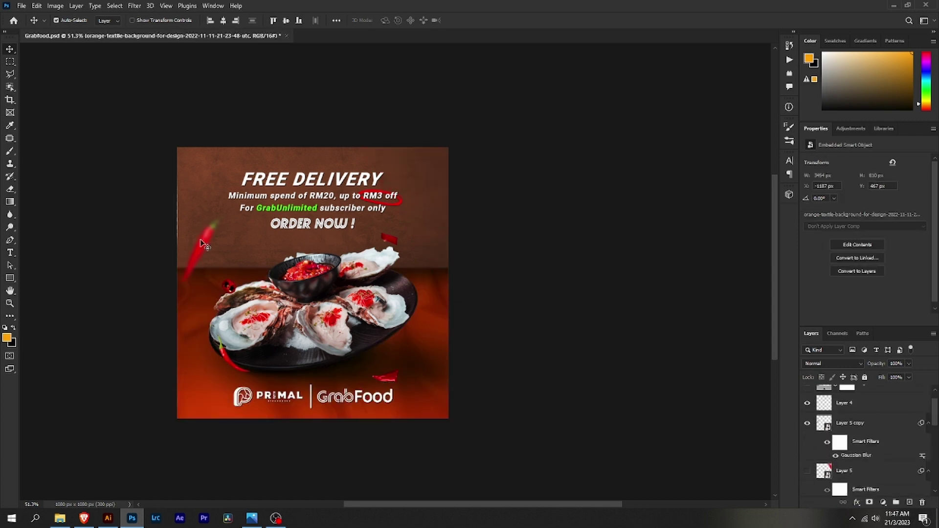
{"action": "scroll", "coordinate": [808, 484], "scroll_direction": "down", "scroll_amount": 3}
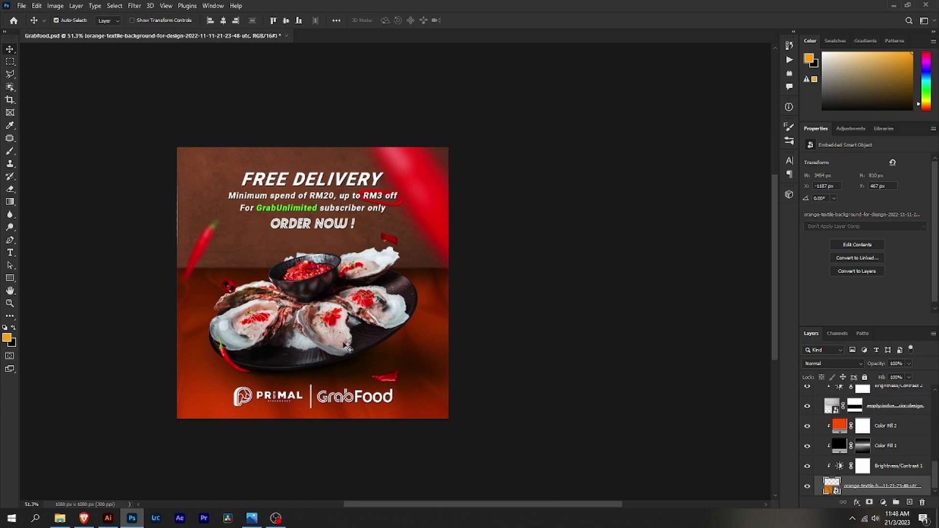
{"action": "left_click_drag", "start_coordinate": [389, 240], "coordinate": [417, 272]}
{"action": "scroll", "coordinate": [238, 283], "scroll_direction": "up", "scroll_amount": 1}
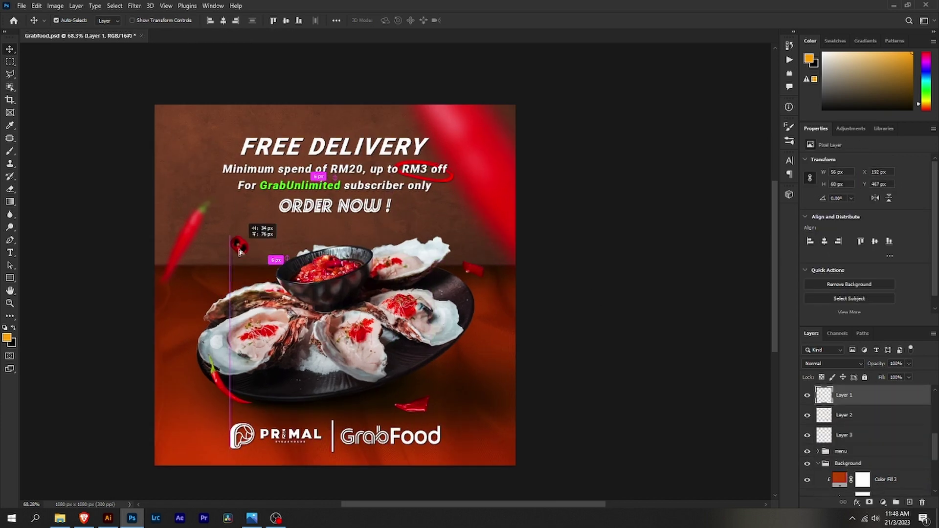
{"action": "left_click_drag", "start_coordinate": [240, 252], "coordinate": [234, 258]}
{"action": "left_click_drag", "start_coordinate": [475, 271], "coordinate": [482, 274]}
Step: Apply a Motion Blur to the small chili piece
{"action": "left_click", "coordinate": [134, 6]}
{"action": "left_click", "coordinate": [152, 17]}
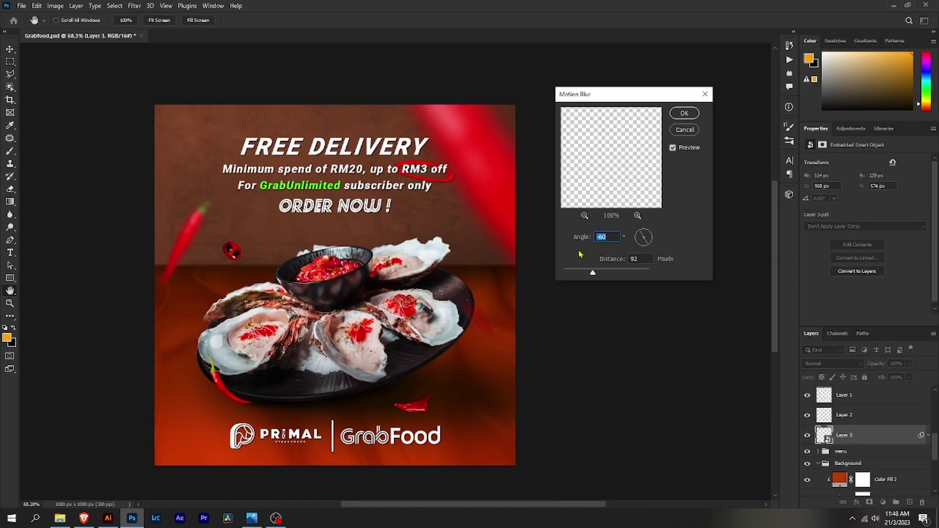
{"action": "key", "text": "Return"}
Step: Add a black Color Fill layer in Multiply mode with its mask inverted to hide it
{"action": "key", "text": "b"}
{"action": "scroll", "coordinate": [512, 341], "scroll_direction": "up", "scroll_amount": 3}
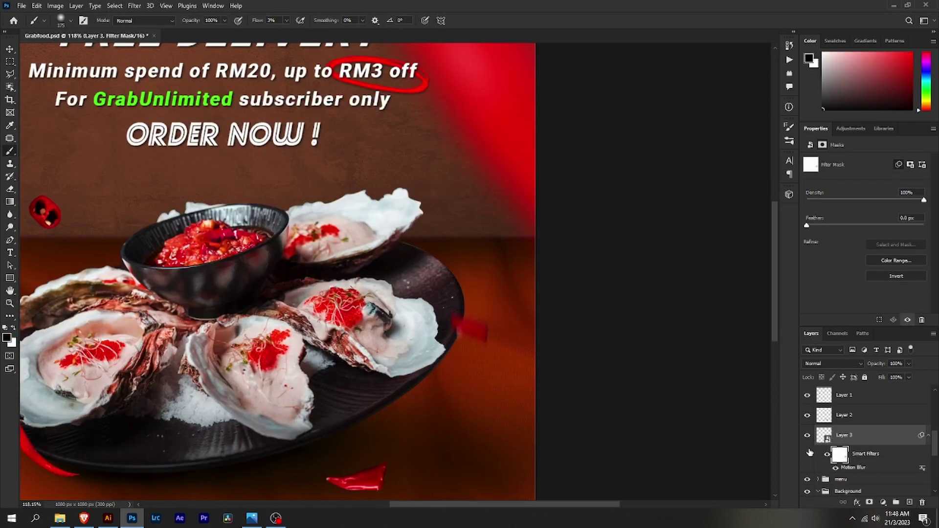
{"action": "scroll", "coordinate": [512, 342], "scroll_direction": "down", "scroll_amount": 4}
{"action": "scroll", "coordinate": [497, 390], "scroll_direction": "up", "scroll_amount": 4}
{"action": "scroll", "coordinate": [439, 346], "scroll_direction": "up", "scroll_amount": 2}
{"action": "scroll", "coordinate": [577, 405], "scroll_direction": "down", "scroll_amount": 2}
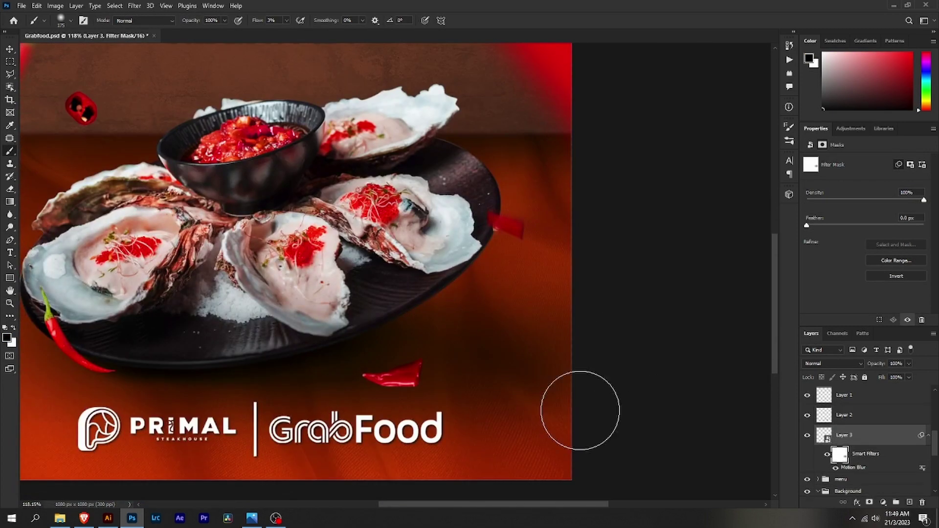
{"action": "left_click", "coordinate": [883, 502]}
{"action": "left_click", "coordinate": [841, 330]}
{"action": "left_click", "coordinate": [832, 363]}
{"action": "left_click", "coordinate": [832, 401]}
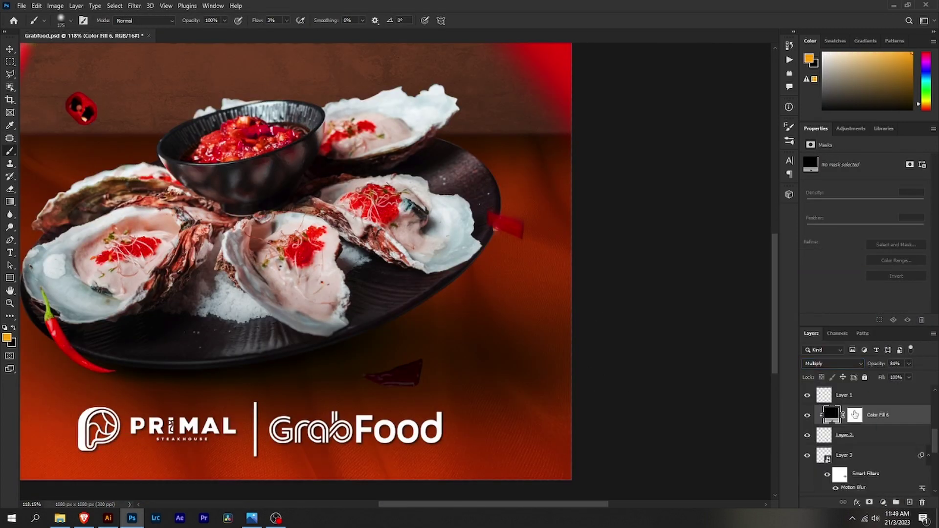
{"action": "left_click", "coordinate": [855, 415]}
{"action": "key", "text": "d"}
{"action": "key", "text": "ctrl+i"}
{"action": "scroll", "coordinate": [409, 401], "scroll_direction": "up", "scroll_amount": 5}
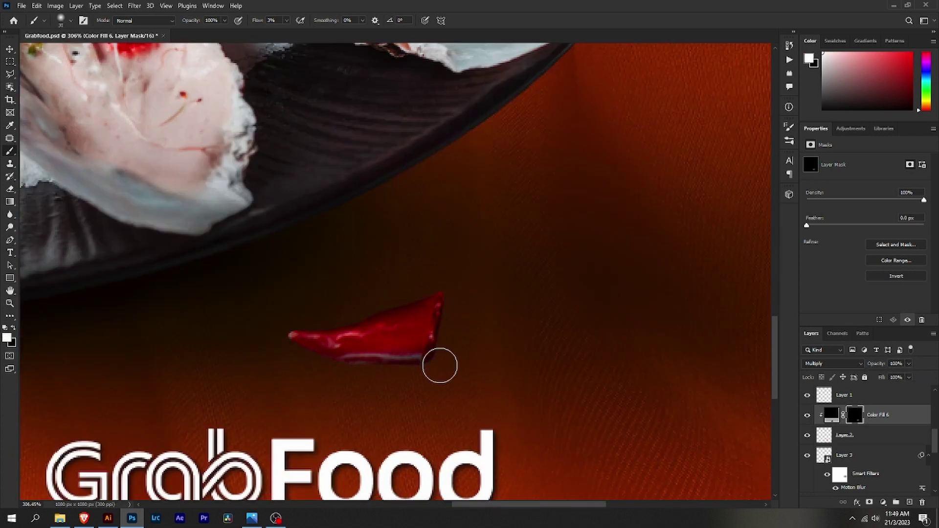
Step: Add a second hidden black Color Fill layer and set a small, low-opacity soft brush
{"action": "left_click", "coordinate": [861, 455]}
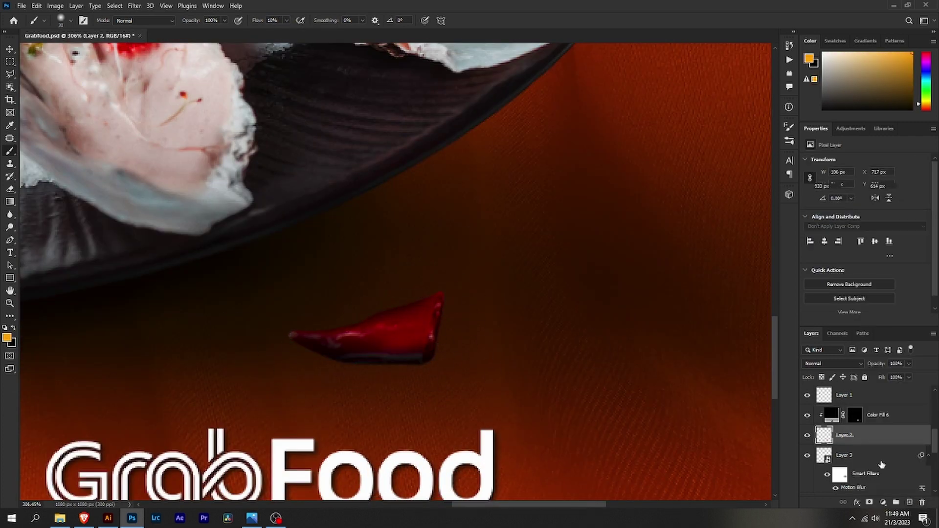
{"action": "left_click", "coordinate": [883, 503]}
{"action": "left_click", "coordinate": [841, 330]}
{"action": "key", "text": "ctrl+i"}
{"action": "scroll", "coordinate": [417, 356], "scroll_direction": "up", "scroll_amount": 2}
{"action": "left_click", "coordinate": [285, 21]}
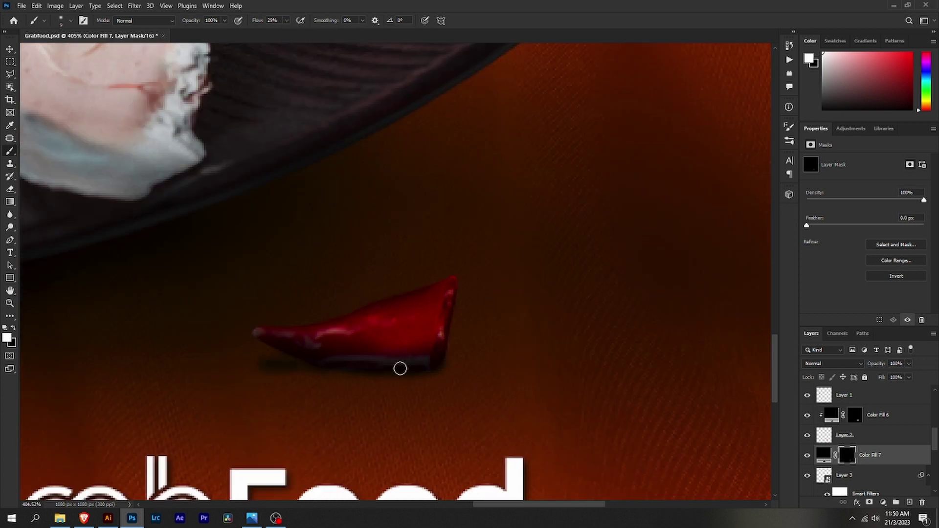
{"action": "left_click_drag", "start_coordinate": [364, 328], "coordinate": [381, 332]}
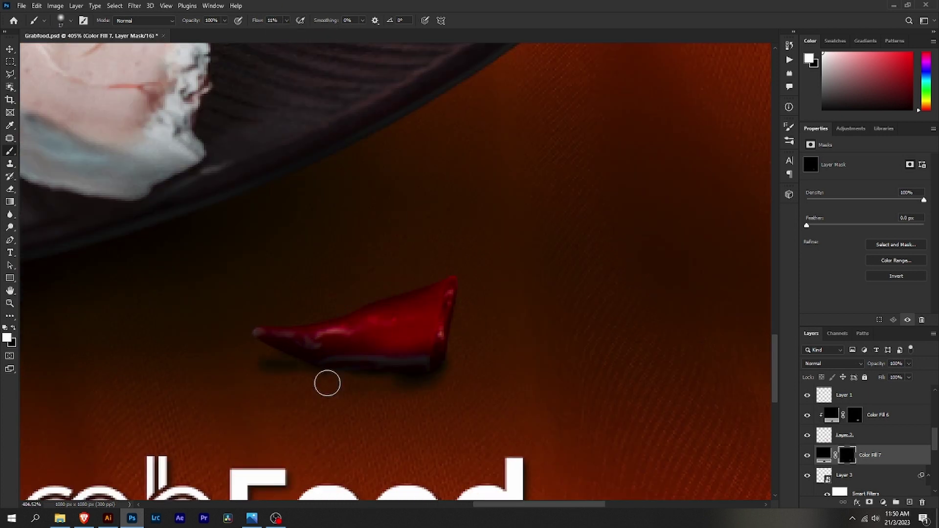
{"action": "scroll", "coordinate": [450, 363], "scroll_direction": "up", "scroll_amount": 1}
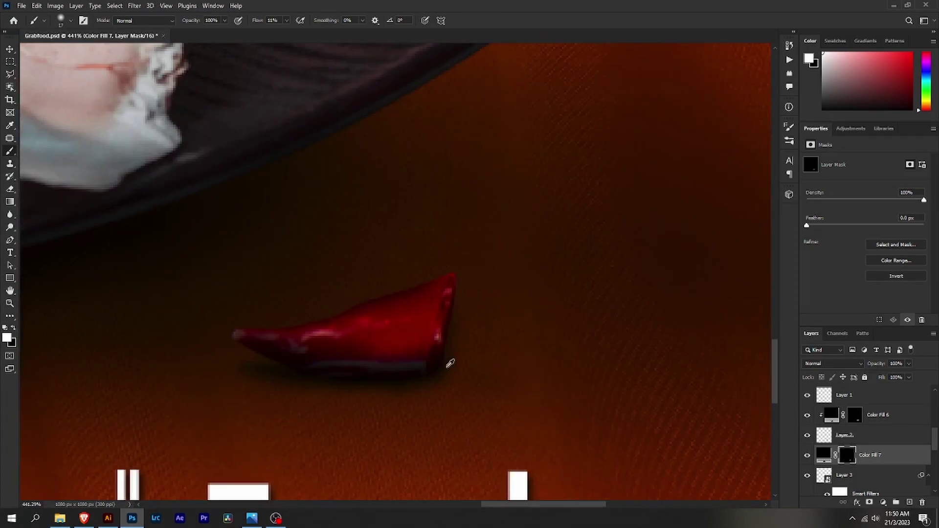
Step: Fit the whole poster in view and turn the vignette layer back on
{"action": "key", "text": "ctrl+0"}
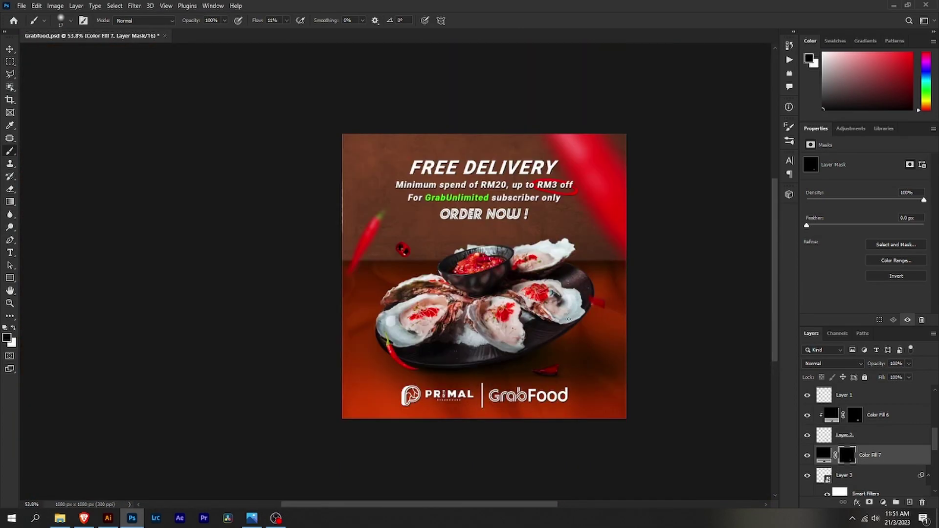
{"action": "scroll", "coordinate": [530, 304], "scroll_direction": "up", "scroll_amount": 2}
{"action": "scroll", "coordinate": [530, 304], "scroll_direction": "up", "scroll_amount": 2}
{"action": "scroll", "coordinate": [821, 409], "scroll_direction": "up", "scroll_amount": 3}
{"action": "key", "text": "ctrl+0"}
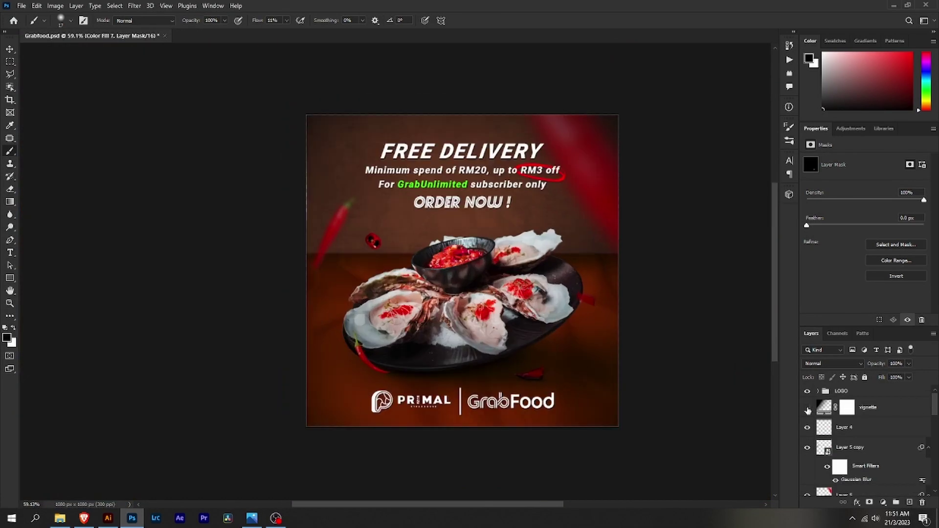
{"action": "left_click", "coordinate": [824, 407]}
Step: Change the Color Fill 2 colour to red and save the poster
{"action": "scroll", "coordinate": [832, 431], "scroll_direction": "down", "scroll_amount": 3}
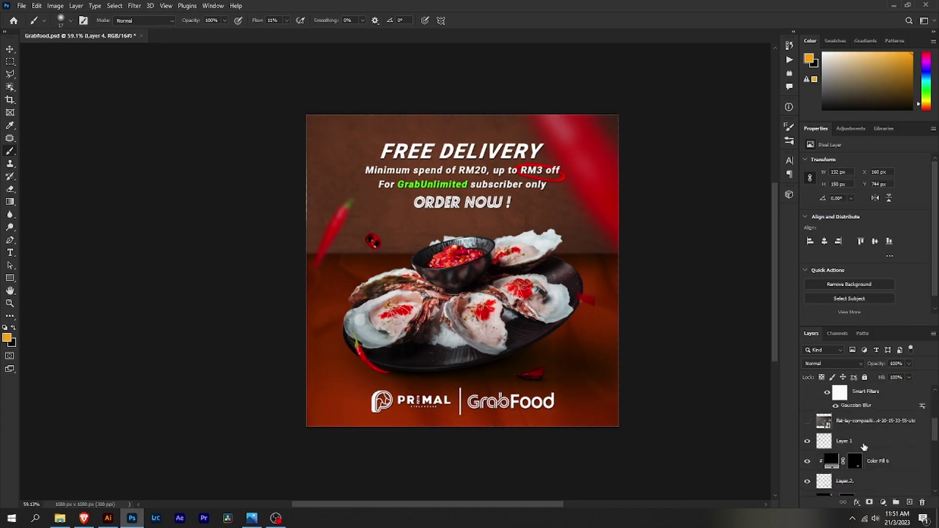
{"action": "scroll", "coordinate": [827, 455], "scroll_direction": "down", "scroll_amount": 3}
{"action": "double_click", "coordinate": [840, 451]}
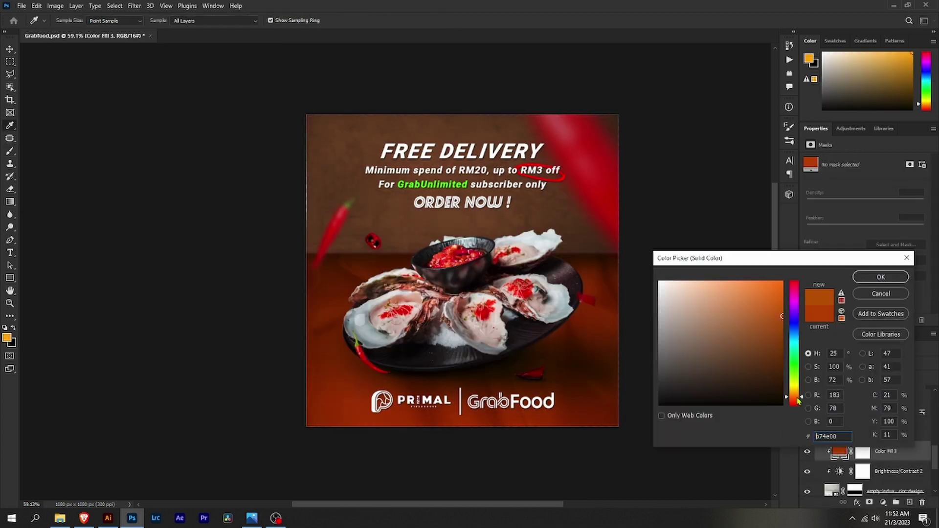
{"action": "left_click", "coordinate": [807, 422]}
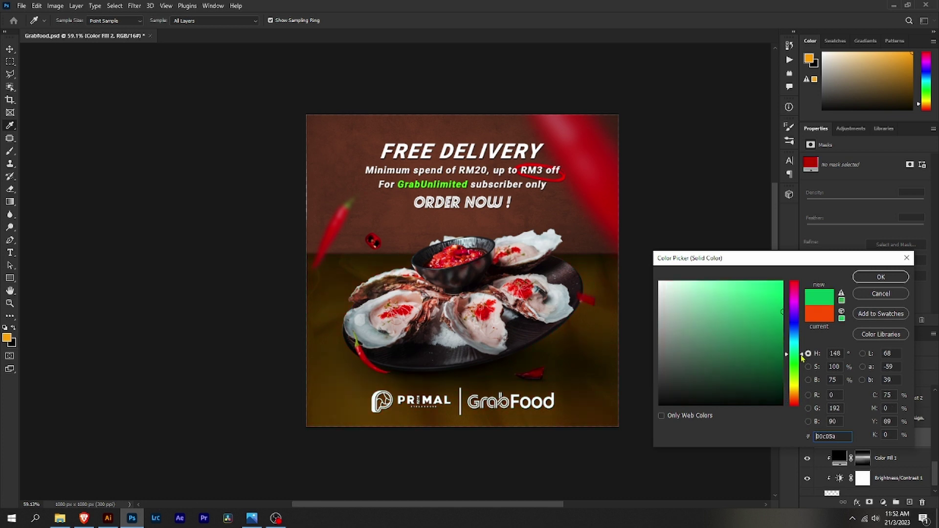
{"action": "key", "text": "Return"}
{"action": "key", "text": "ctrl+s"}
{"action": "key", "text": "b"}
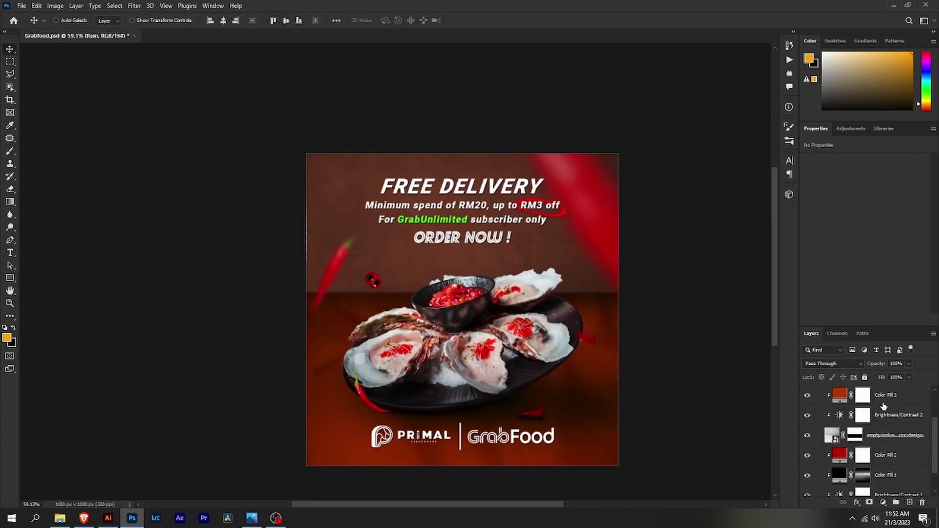
Step: Select the Primal-48 oyster platter layer
{"action": "left_click", "coordinate": [529, 361], "text": "ctrl"}
{"action": "key", "text": "p"}
{"action": "scroll", "coordinate": [457, 328], "scroll_direction": "up", "scroll_amount": 5}
Step: Quick-select one oyster on Primal-48, copy it to Layer 6, and move it across the poster
{"action": "key", "text": "w"}
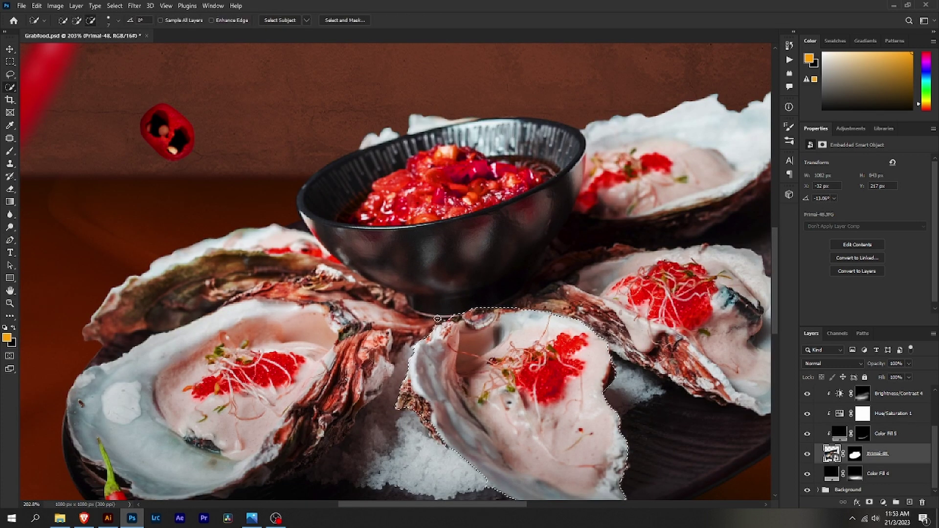
{"action": "left_click_drag", "start_coordinate": [438, 318], "coordinate": [345, 201]}
{"action": "key", "text": "ctrl+0"}
{"action": "key", "text": "ctrl+j"}
{"action": "key", "text": "v"}
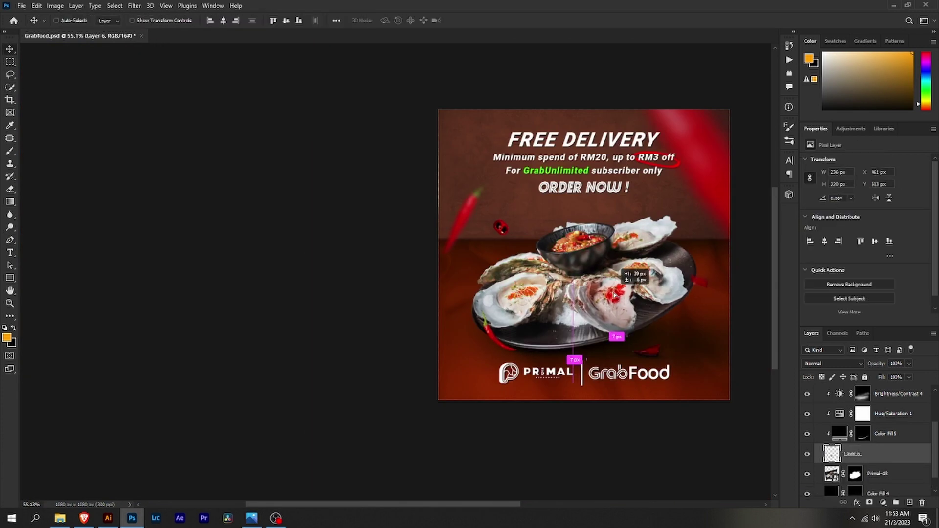
{"action": "left_click_drag", "start_coordinate": [619, 313], "coordinate": [660, 249]}
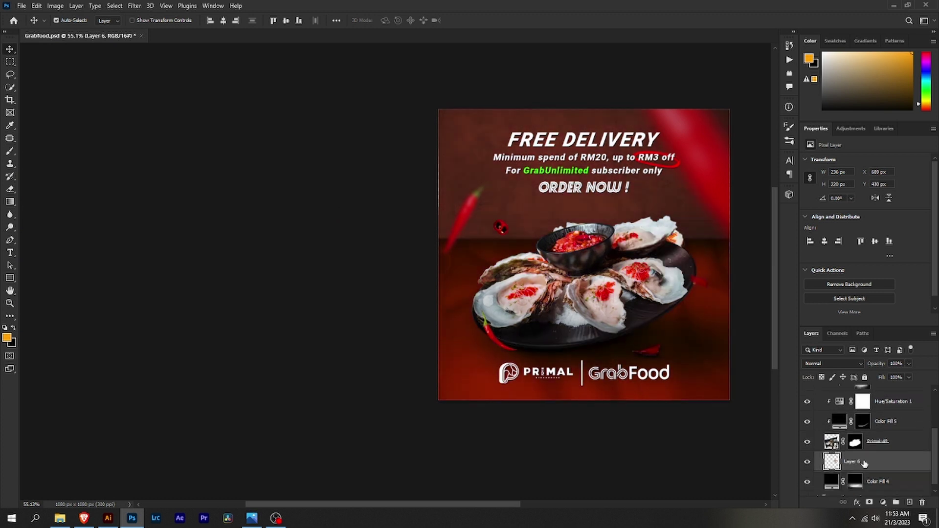
{"action": "key", "text": "ctrl+t"}
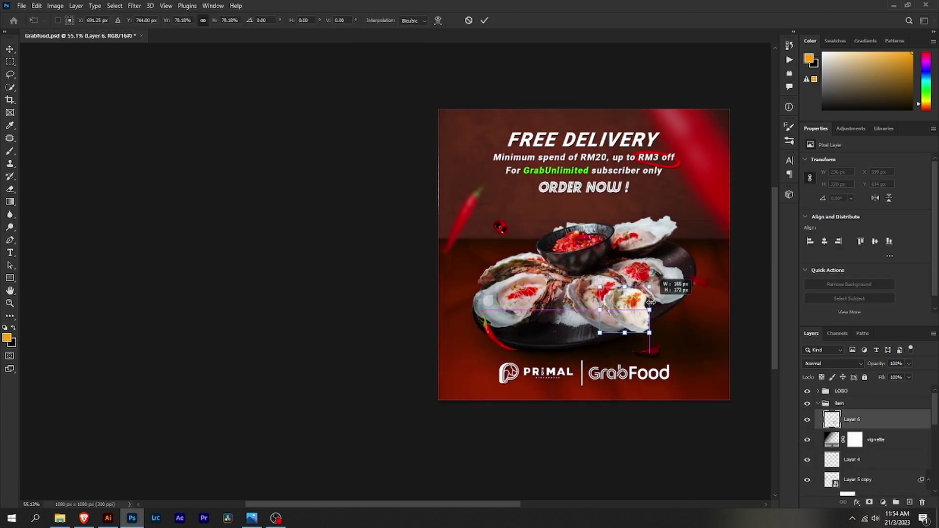
Step: Scale the oyster into the top-left corner, then place a half-size rotated copy at the right edge
{"action": "mouse_move", "coordinate": [675, 264]}
{"action": "left_mouse_down"}
{"action": "mouse_move", "coordinate": [487, 189]}
{"action": "mouse_move", "coordinate": [507, 134]}
{"action": "left_mouse_up"}
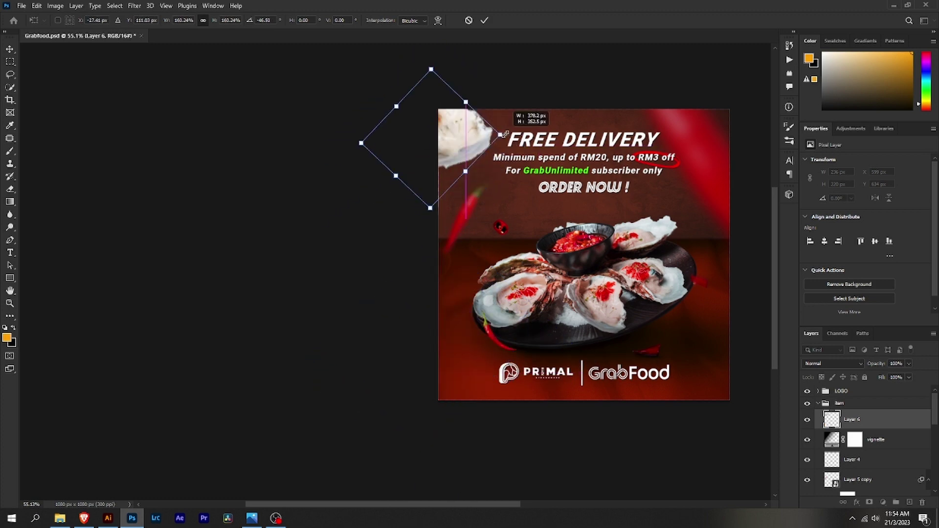
{"action": "left_click", "coordinate": [484, 20]}
{"action": "right_click", "coordinate": [877, 426]}
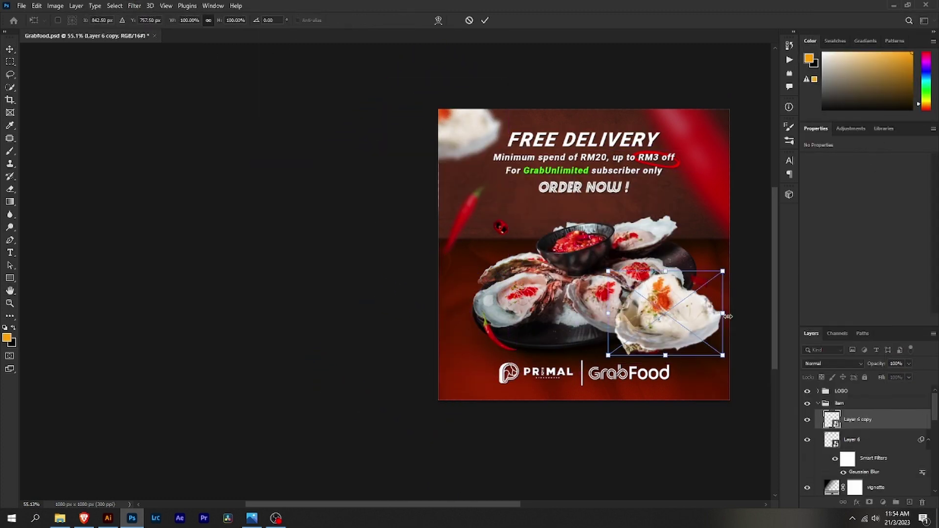
{"action": "left_click_drag", "start_coordinate": [729, 316], "coordinate": [670, 313]}
{"action": "left_click_drag", "start_coordinate": [685, 279], "coordinate": [677, 260]}
{"action": "left_click_drag", "start_coordinate": [665, 293], "coordinate": [704, 220]}
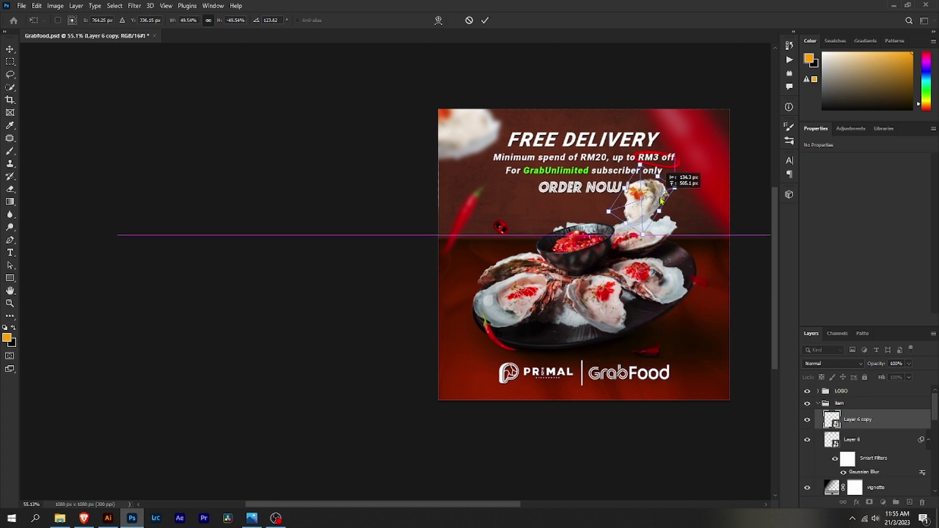
{"action": "left_click", "coordinate": [487, 20]}
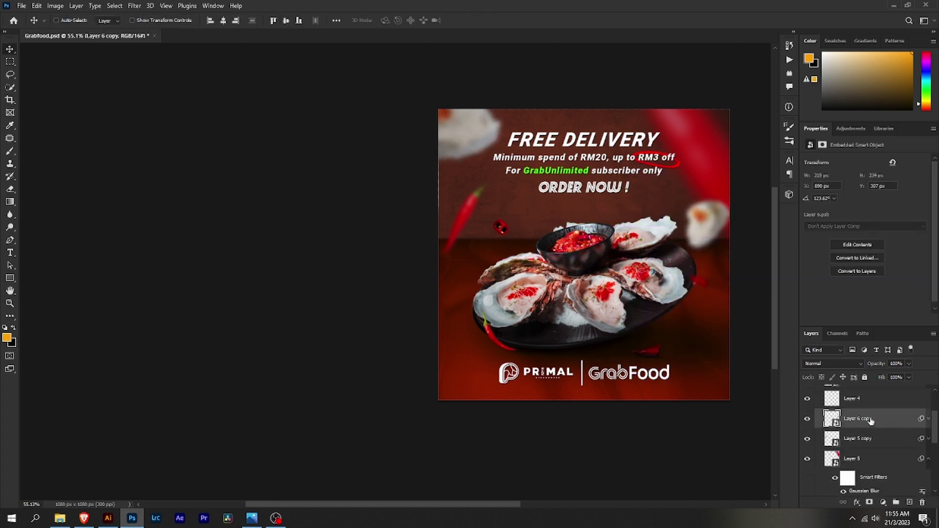
Step: Move Layer 6 copy below Layer 5, select its blur filter mask, and save
{"action": "left_click_drag", "start_coordinate": [870, 421], "coordinate": [861, 494]}
{"action": "left_click", "coordinate": [852, 440]}
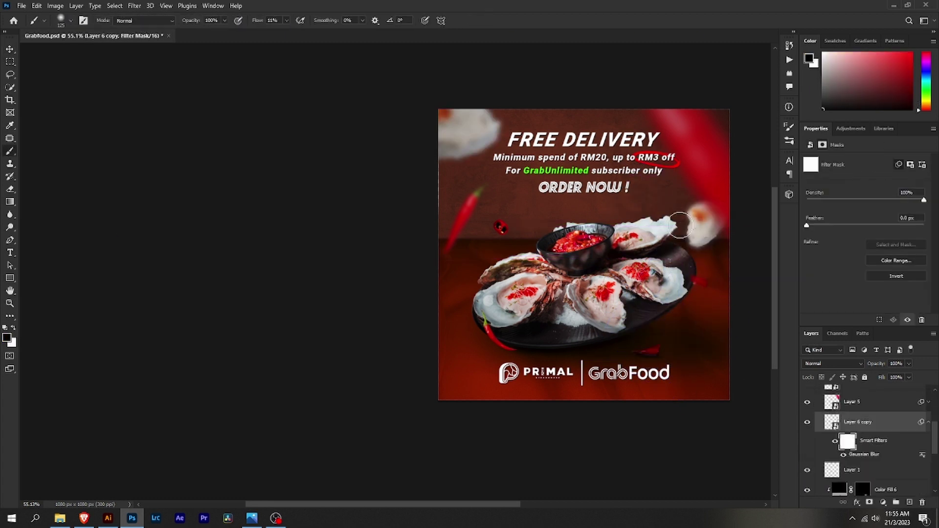
{"action": "scroll", "coordinate": [755, 232], "scroll_direction": "down", "scroll_amount": 1}
{"action": "key", "text": "ctrl+s"}
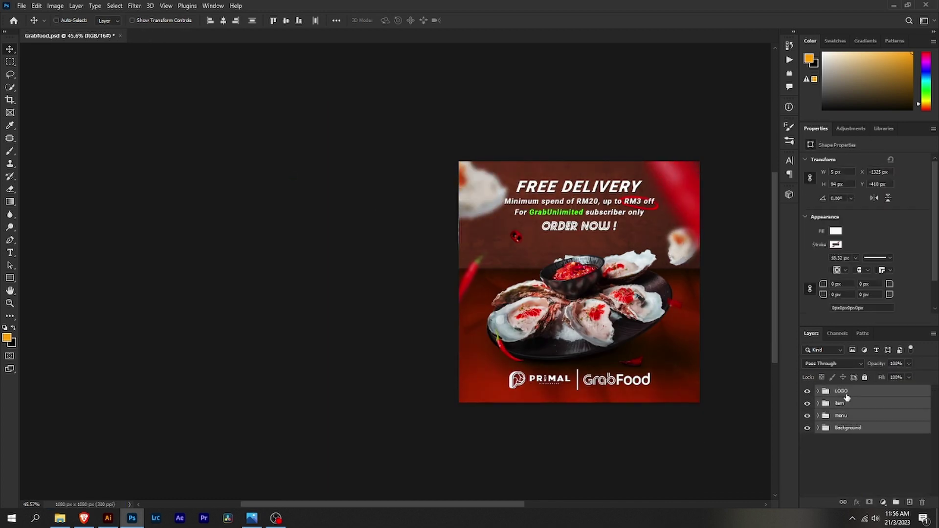
Step: Boost the poster's texture and clarity, then stamp white smoke over the bowl with a smoke brush
{"action": "left_click", "coordinate": [134, 6]}
{"action": "left_click", "coordinate": [157, 78]}
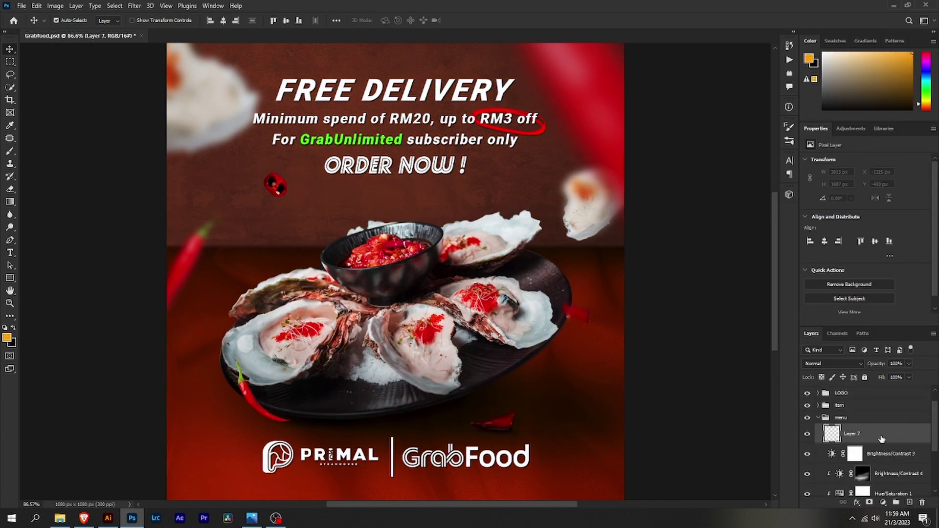
{"action": "key", "text": "b"}
{"action": "right_click", "coordinate": [387, 247]}
{"action": "left_click", "coordinate": [7, 337]}
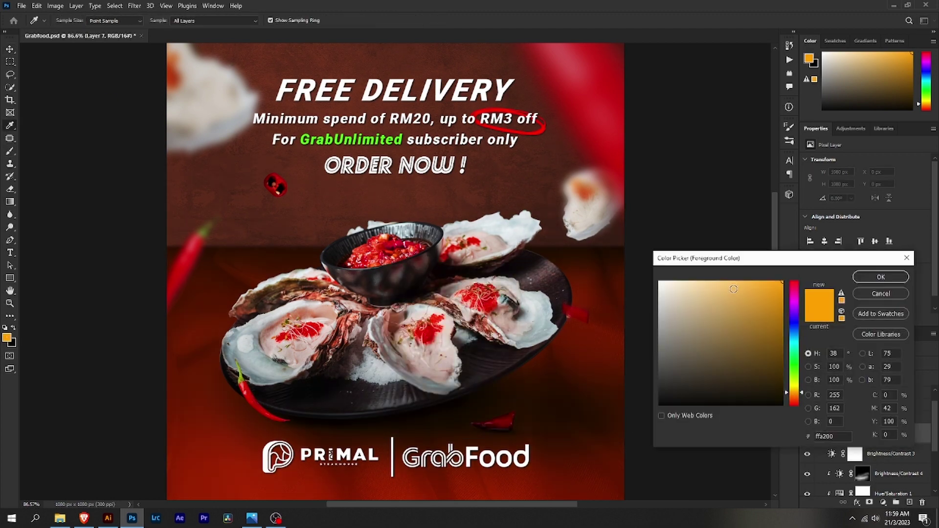
{"action": "left_click", "coordinate": [832, 287]}
{"action": "left_click", "coordinate": [279, 235]}
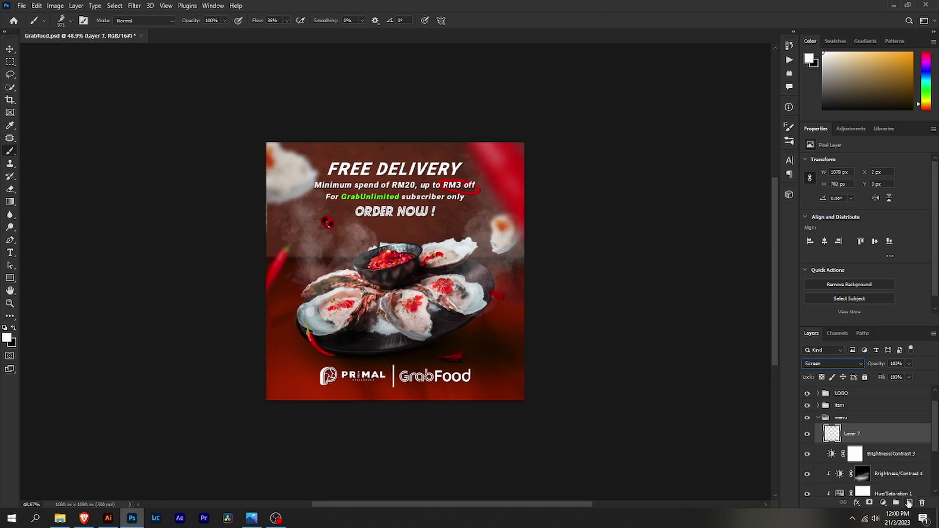
{"action": "right_click", "coordinate": [388, 335]}
Step: Pick a large splash brush from the Free Splash set and select the smoke layer
{"action": "left_click", "coordinate": [380, 357]}
{"action": "double_click", "coordinate": [397, 357]}
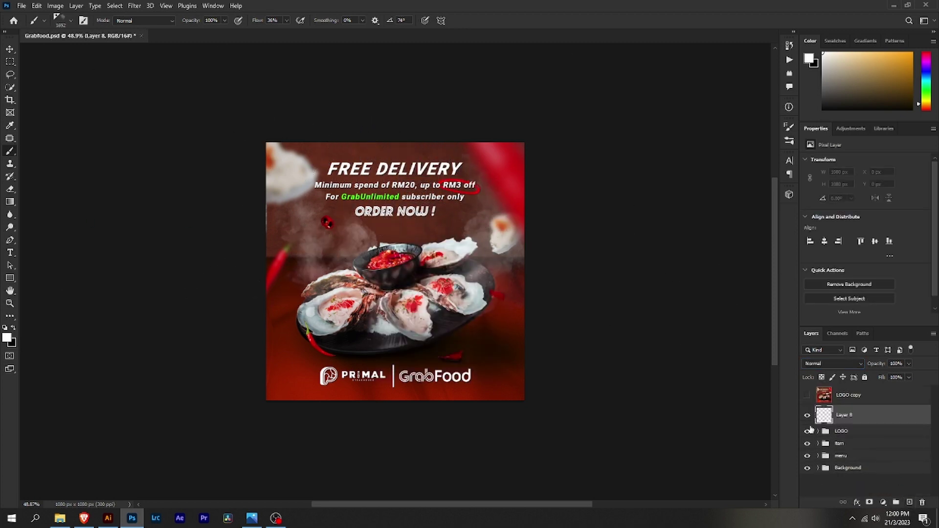
{"action": "left_click", "coordinate": [817, 455]}
{"action": "left_click", "coordinate": [859, 413]}
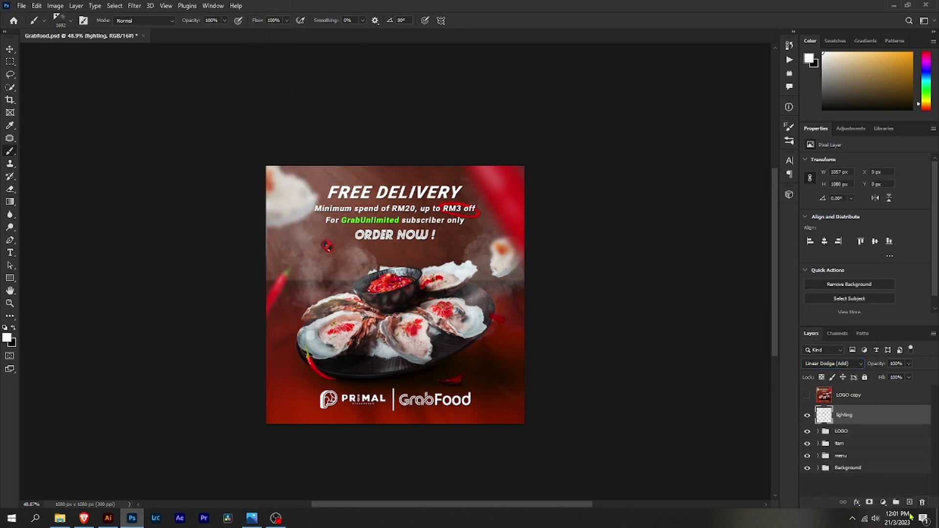
Step: Add a new red-painted Color Dodge light layer named 'lighting 2'
{"action": "left_click", "coordinate": [909, 502]}
{"action": "left_click", "coordinate": [808, 58]}
{"action": "left_click", "coordinate": [474, 264]}
{"action": "key", "text": "Return"}
{"action": "left_click", "coordinate": [833, 364]}
{"action": "left_click", "coordinate": [845, 373]}
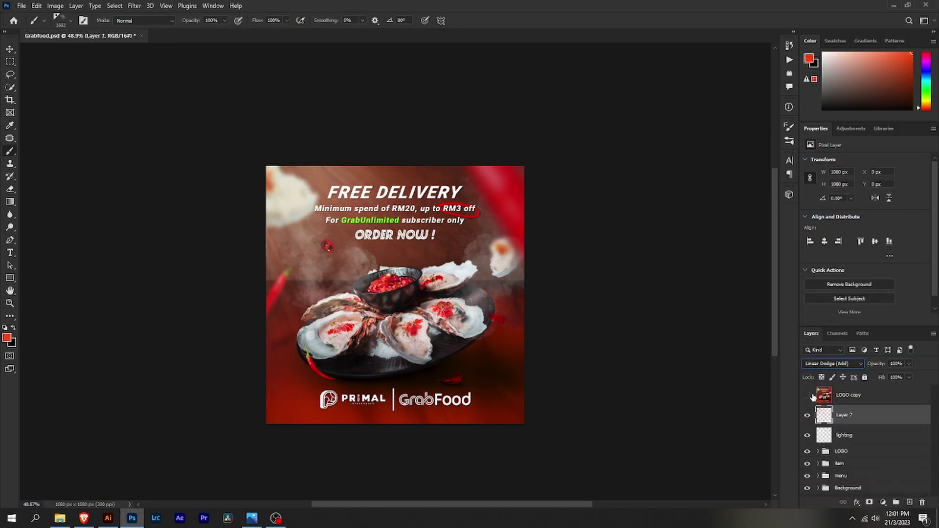
{"action": "type", "text": "ighting 2"}
{"action": "left_click", "coordinate": [864, 487], "text": "shift"}
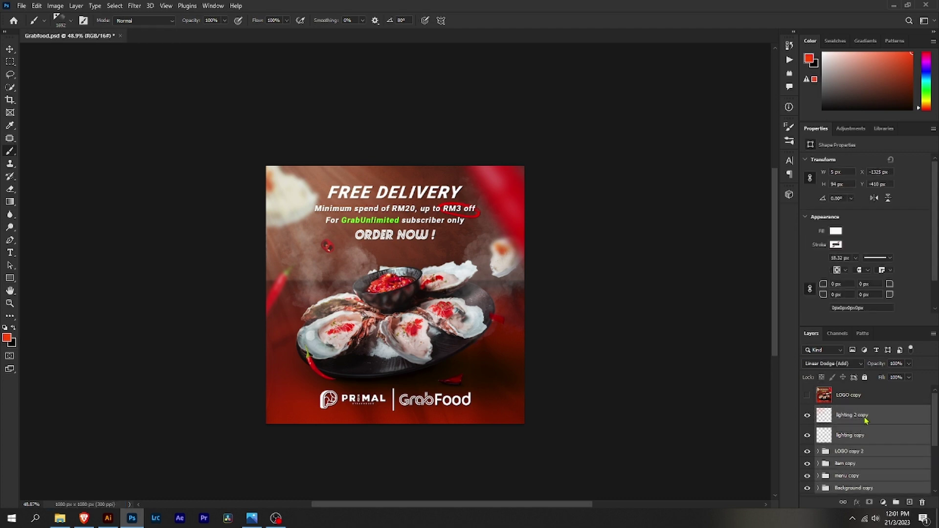
Step: Apply a Camera Raw grade with more contrast and warmth to the lighting 2 copy layer
{"action": "left_click", "coordinate": [866, 418]}
{"action": "left_click", "coordinate": [135, 6]}
{"action": "left_click", "coordinate": [156, 80]}
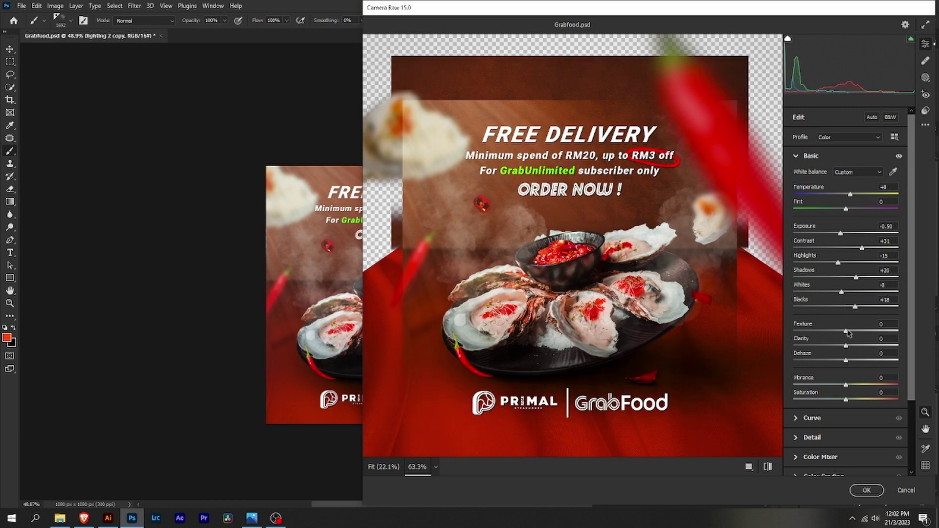
{"action": "left_click", "coordinate": [866, 490]}
Step: Group the lighting and lighting 2 layers together
{"action": "left_click", "coordinate": [842, 435]}
{"action": "left_click", "coordinate": [841, 455], "text": "shift"}
{"action": "key", "text": "ctrl+g"}
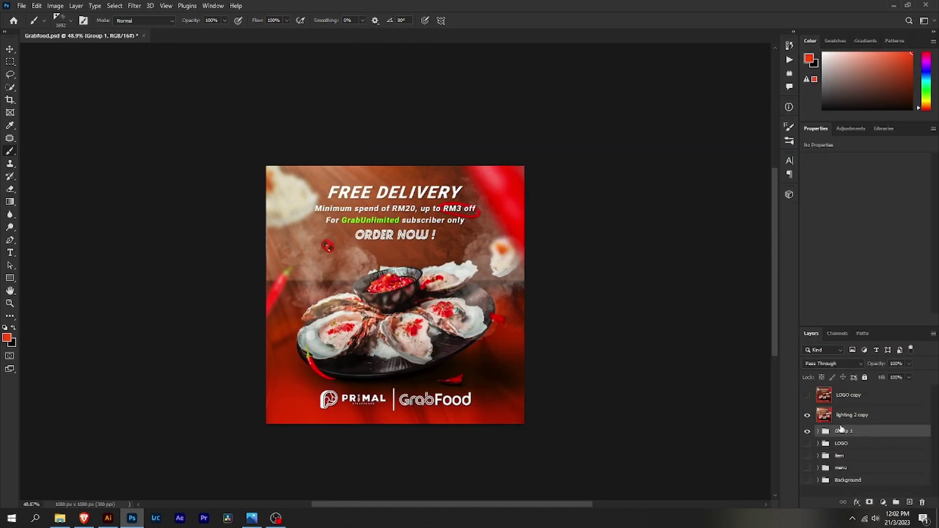
{"action": "type", "text": "lighting"}
Step: Make the LOGO, item, menu and Background groups visible and save the poster
{"action": "left_click_drag", "start_coordinate": [807, 444], "coordinate": [807, 480]}
{"action": "scroll", "coordinate": [394, 326], "scroll_direction": "up", "scroll_amount": 3}
{"action": "key", "text": "ctrl+s"}
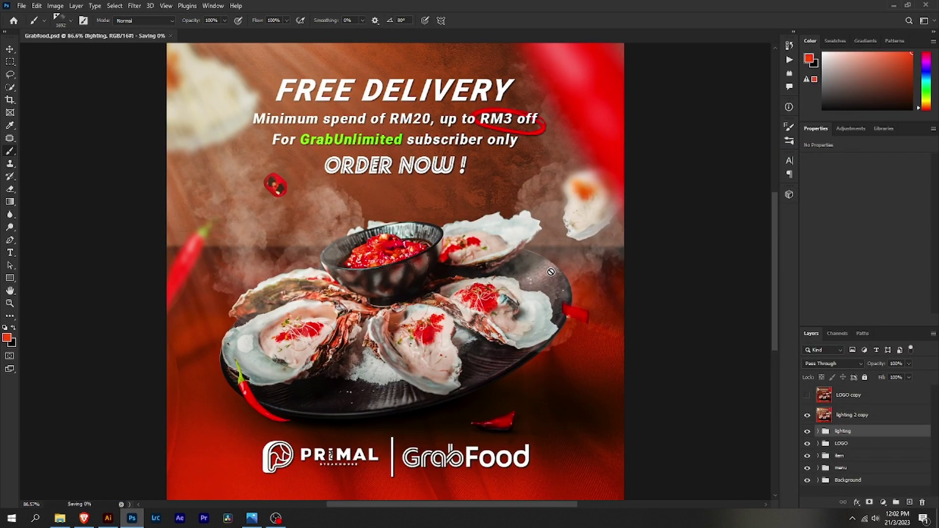